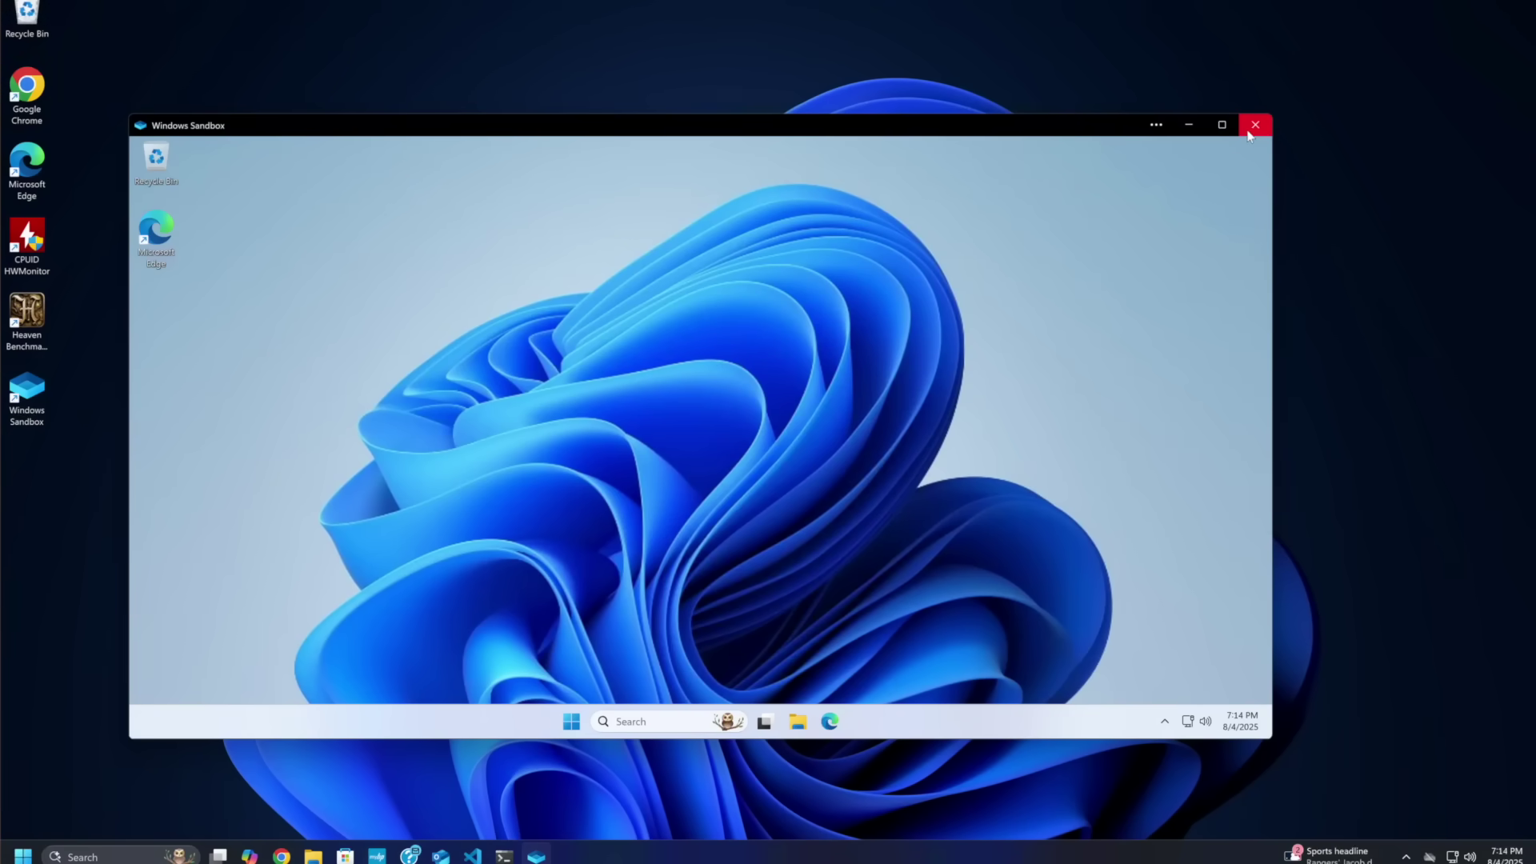
Close the Windows Sandbox window and confirm discarding all of its contents.
{"action": "left_click", "coordinate": [1250, 130]}
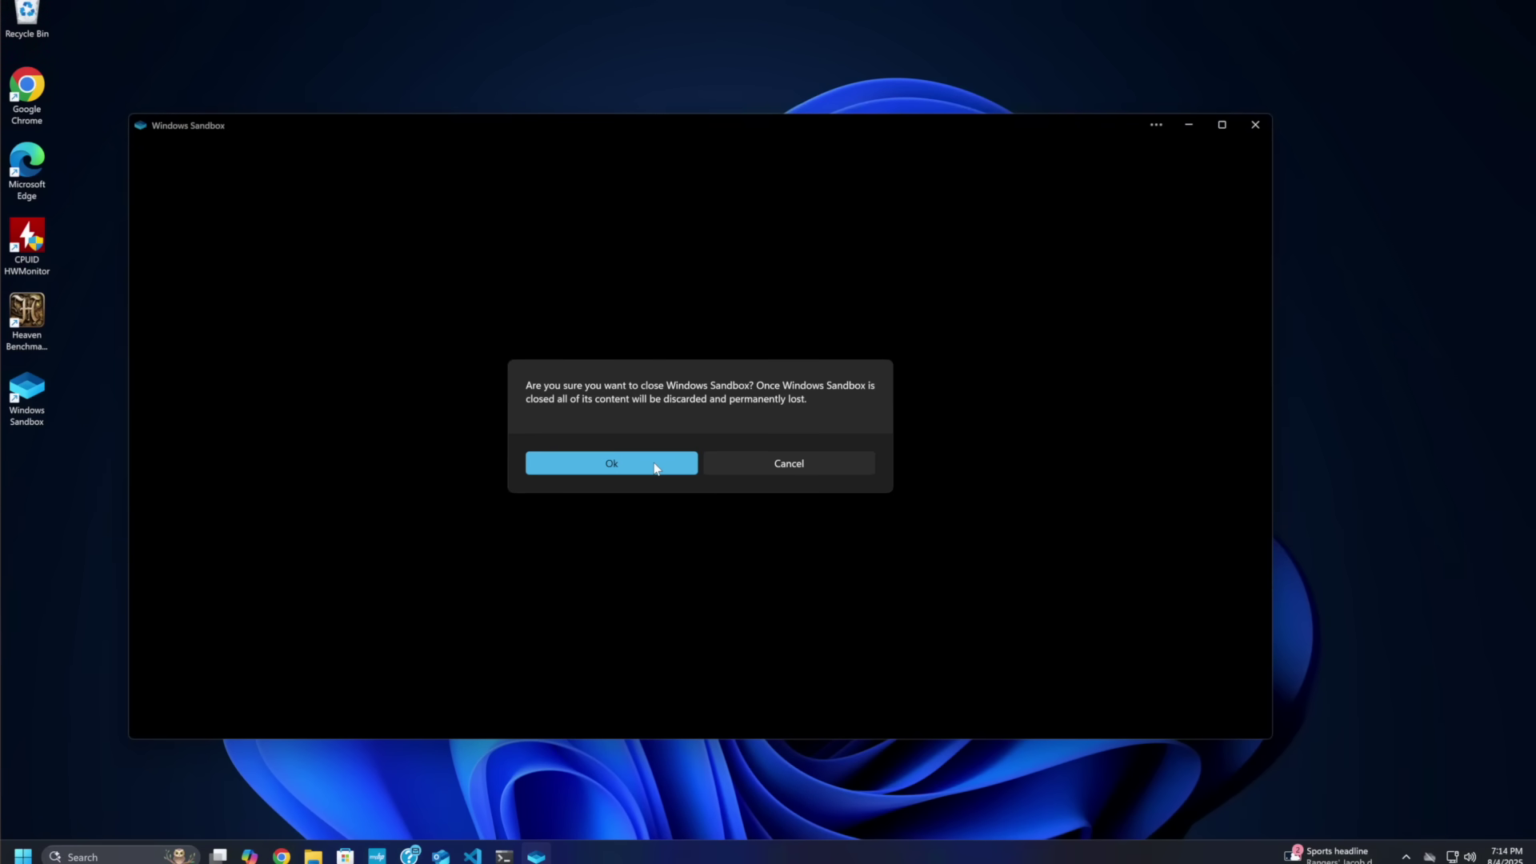
{"action": "left_click", "coordinate": [654, 467]}
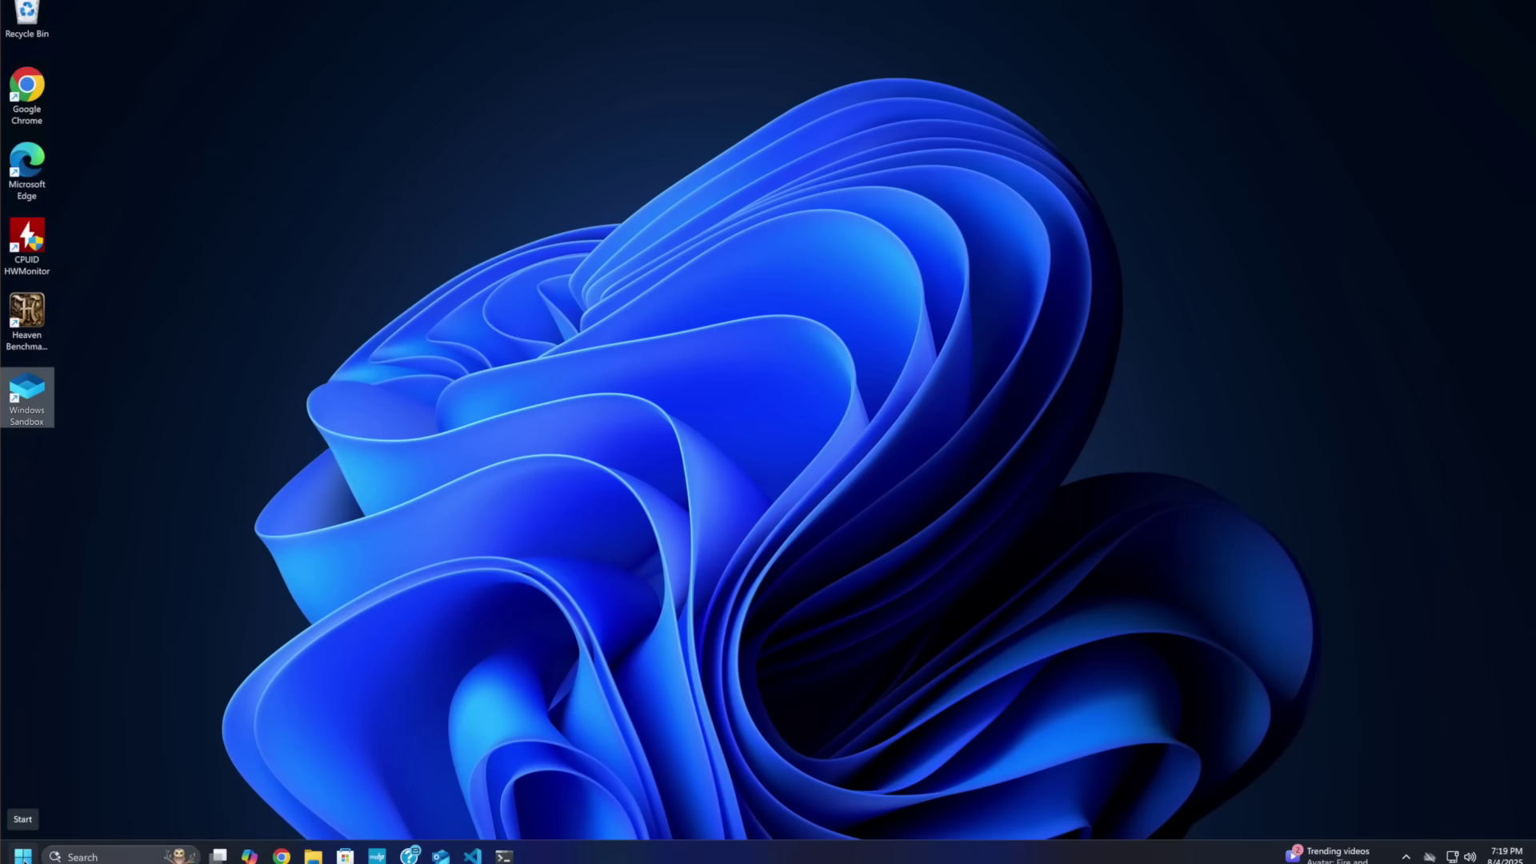
In Settings > Apps, search 'optio' and go to the Optional features page.
{"action": "left_click", "coordinate": [23, 855]}
{"action": "left_click", "coordinate": [416, 436]}
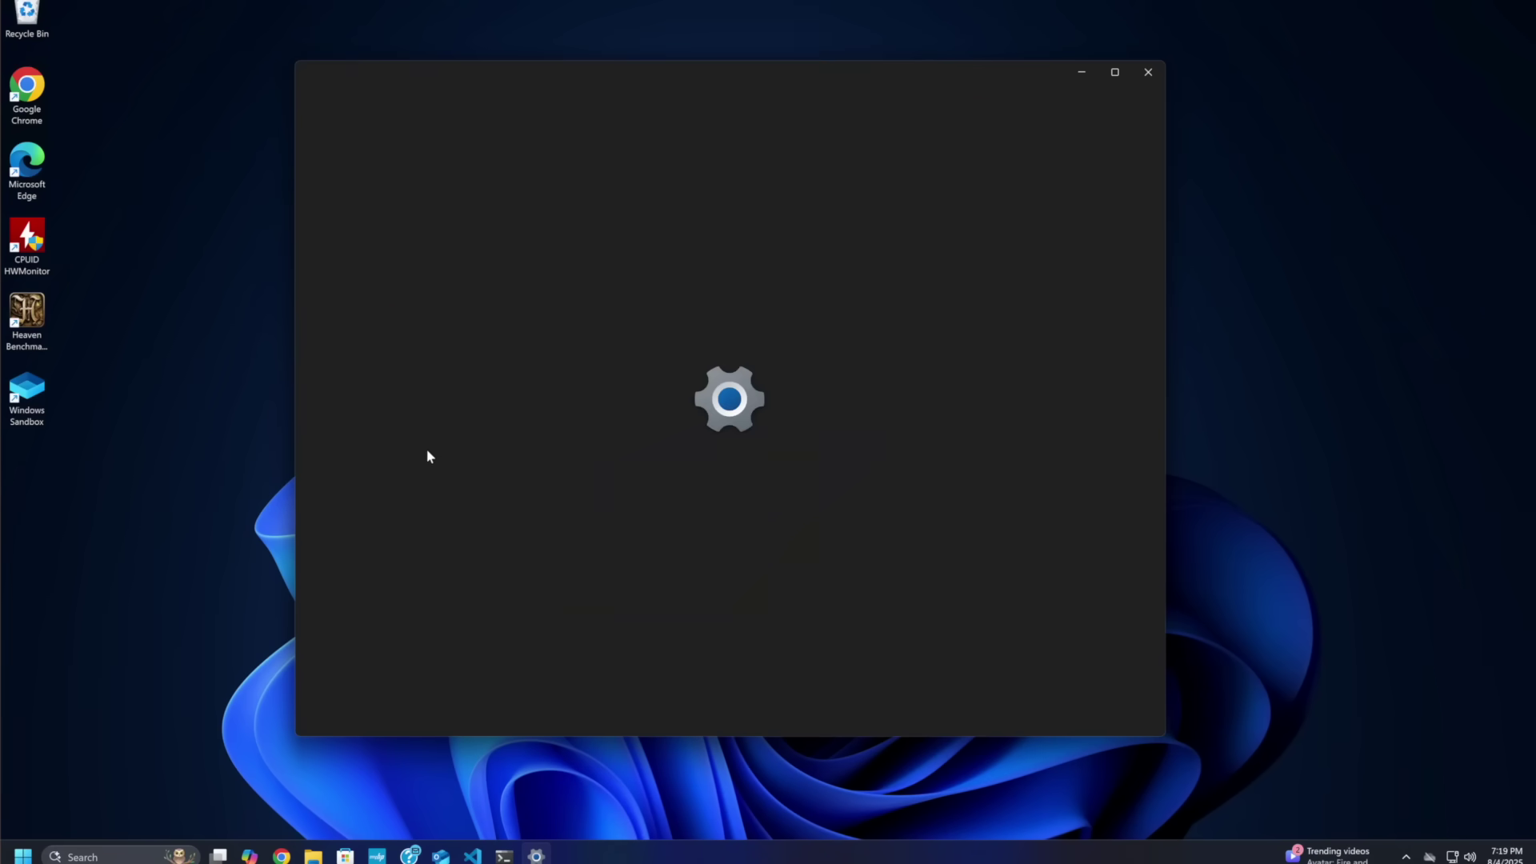
{"action": "left_click", "coordinate": [370, 319]}
{"action": "left_click", "coordinate": [601, 76]}
{"action": "type", "text": "optional"}
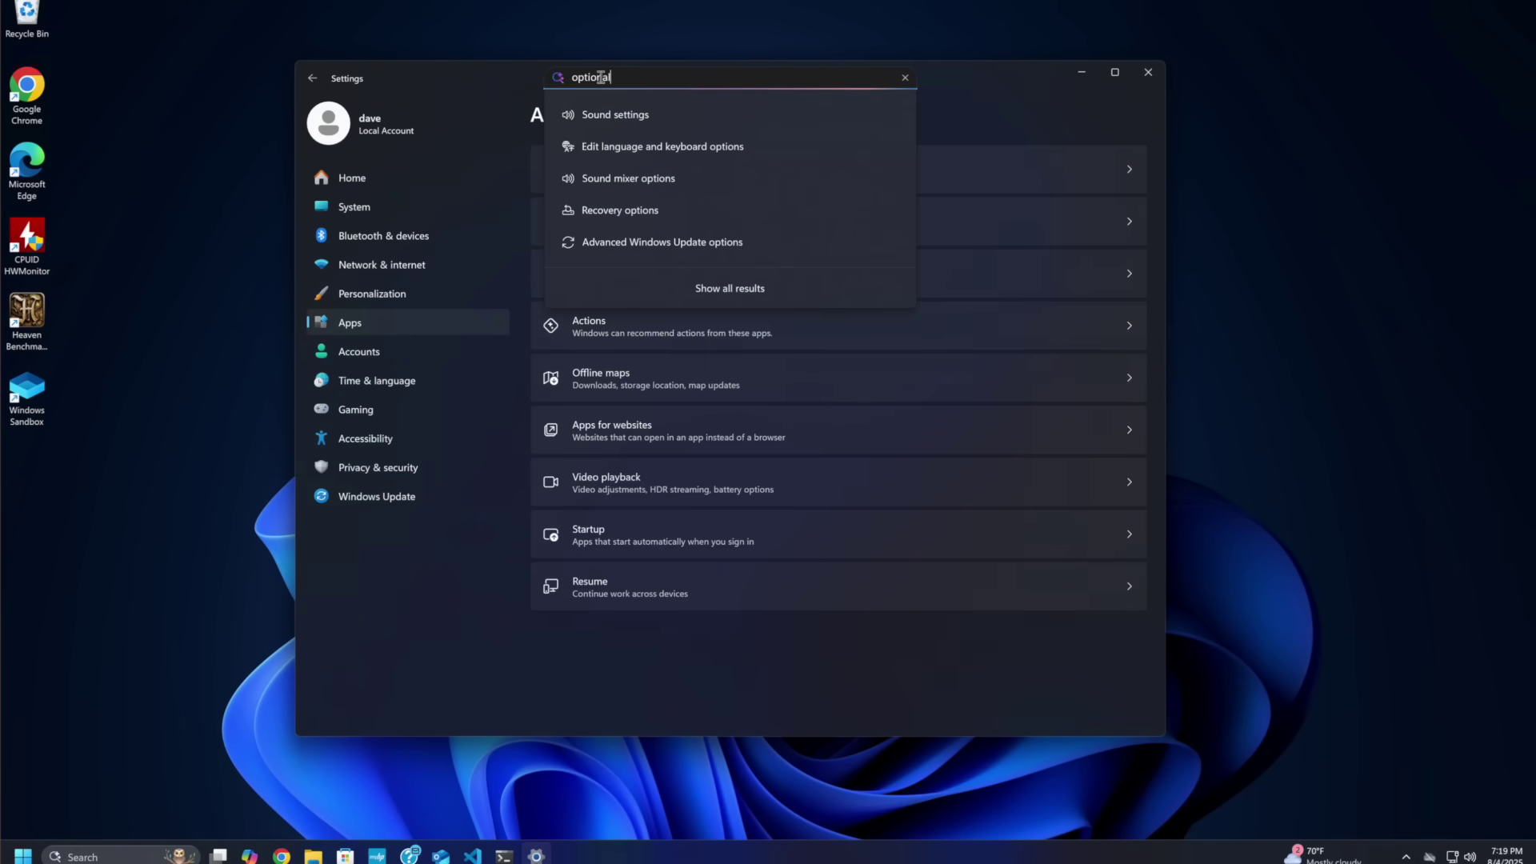
{"action": "left_click", "coordinate": [616, 116]}
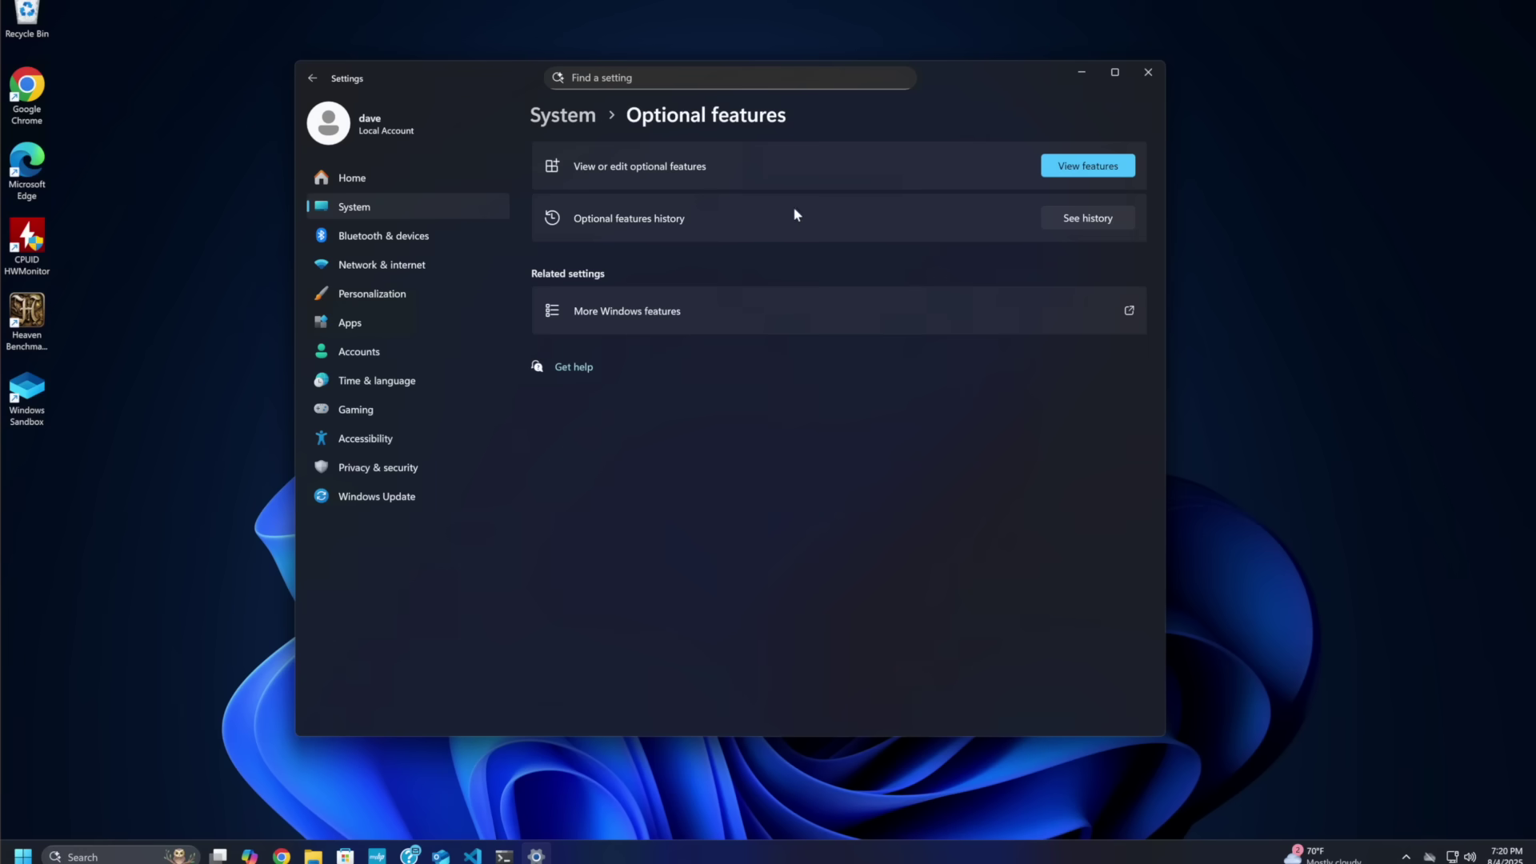
Open More Windows features and select the Windows Sandbox entry in the list.
{"action": "left_click", "coordinate": [1058, 312]}
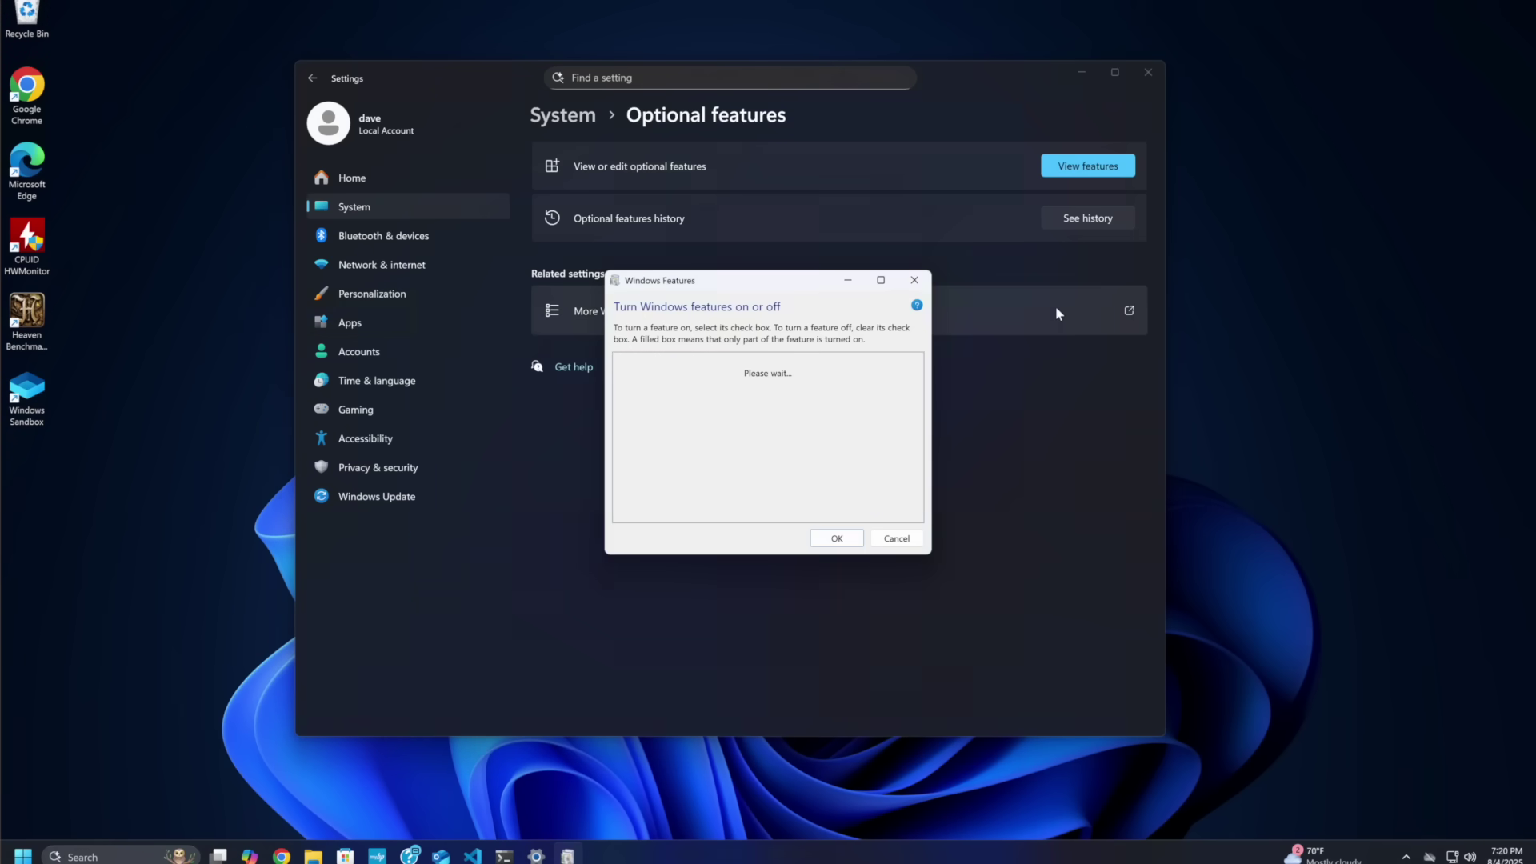
{"action": "left_click_drag", "start_coordinate": [920, 398], "coordinate": [916, 482]}
{"action": "left_click", "coordinate": [742, 494]}
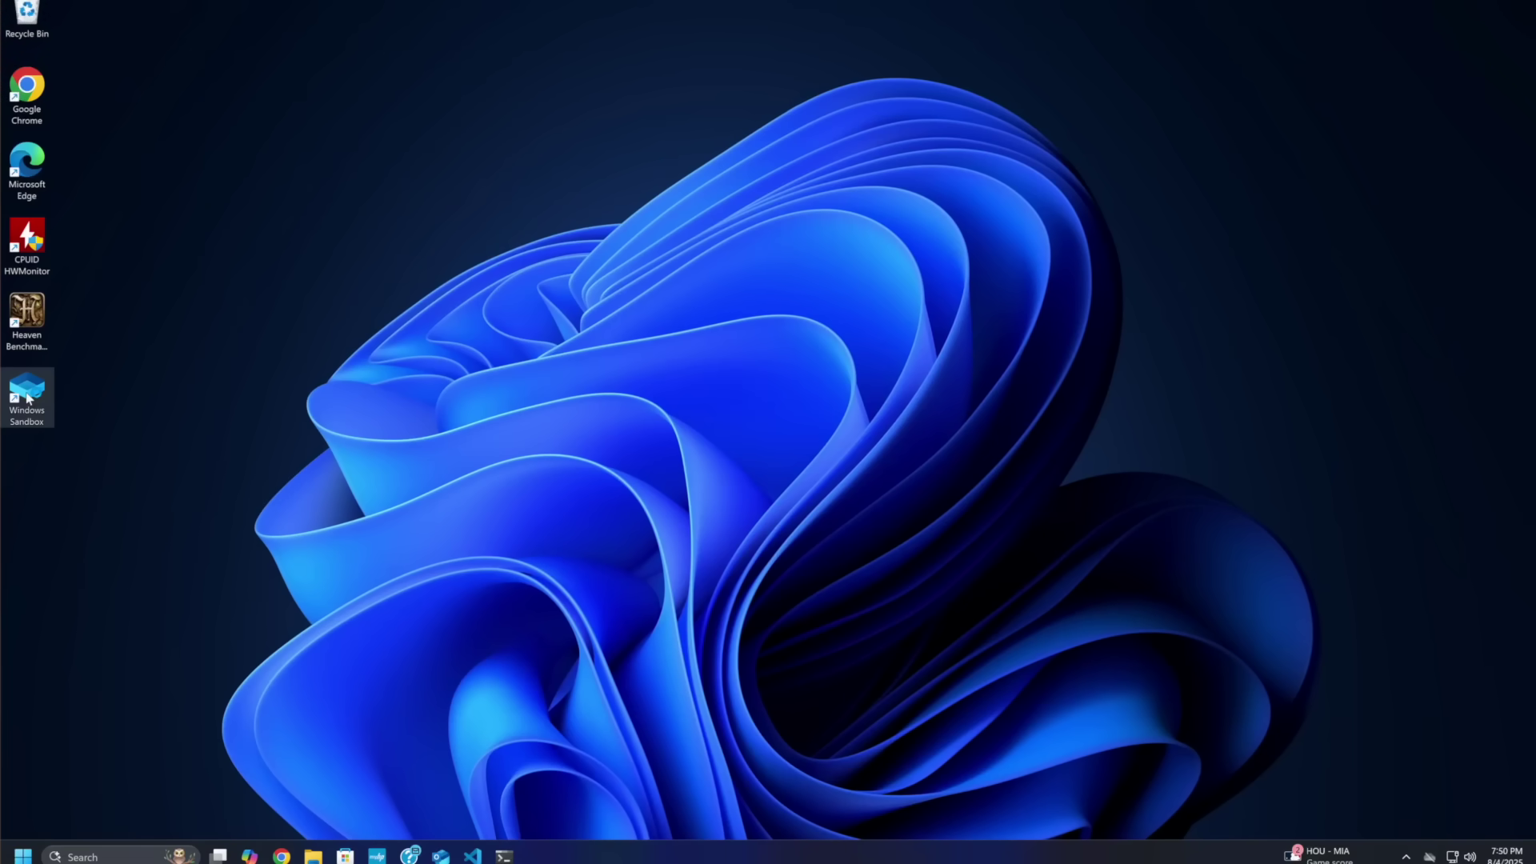
Start a new sandbox and run a 'calculator' web search from its Start menu.
{"action": "double_click", "coordinate": [28, 398]}
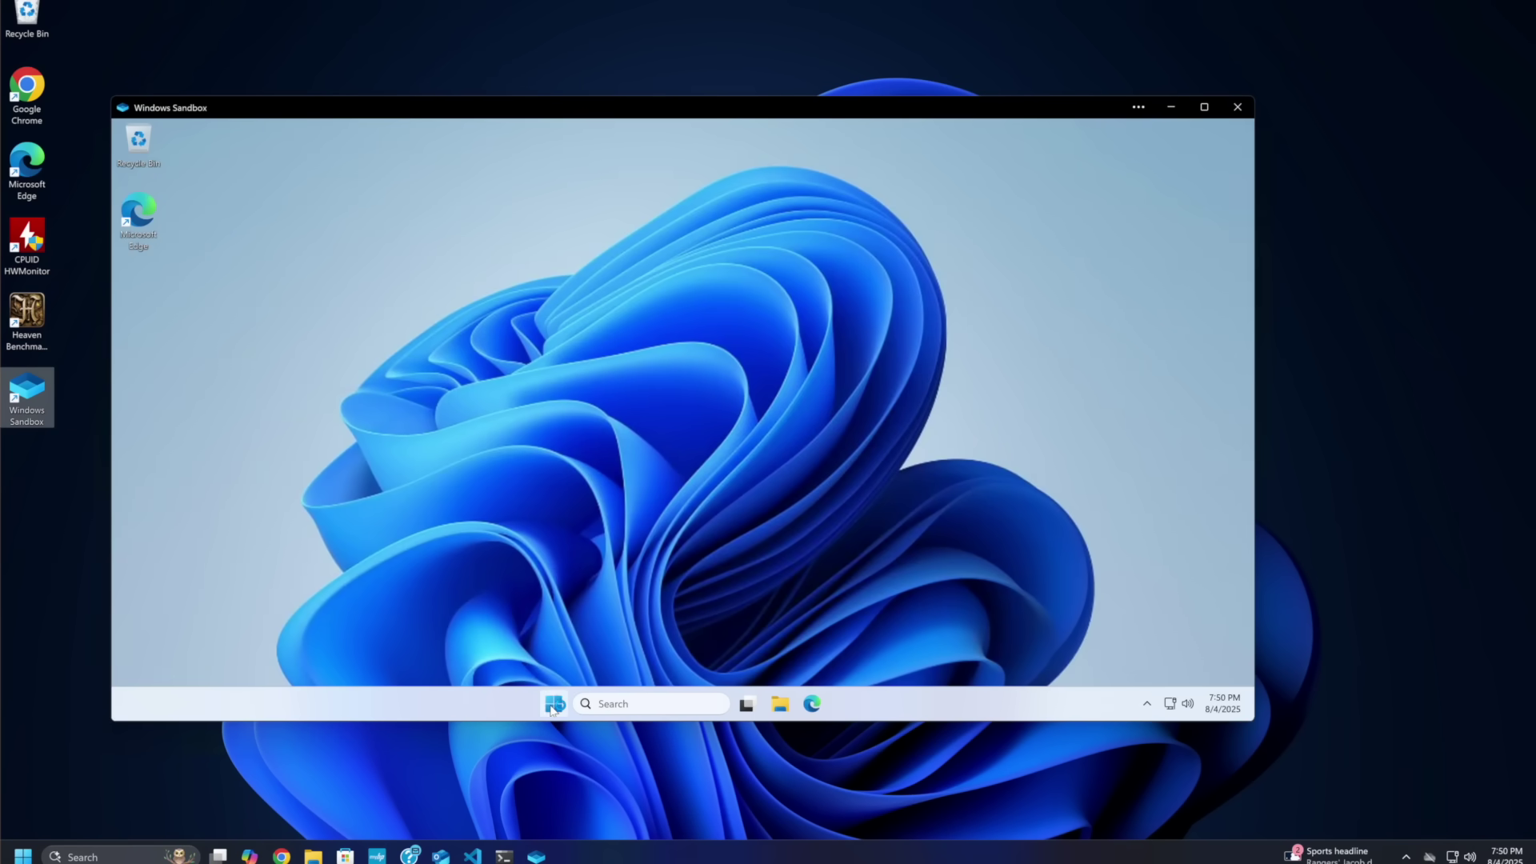
{"action": "left_click", "coordinate": [552, 706]}
{"action": "type", "text": "calculator"}
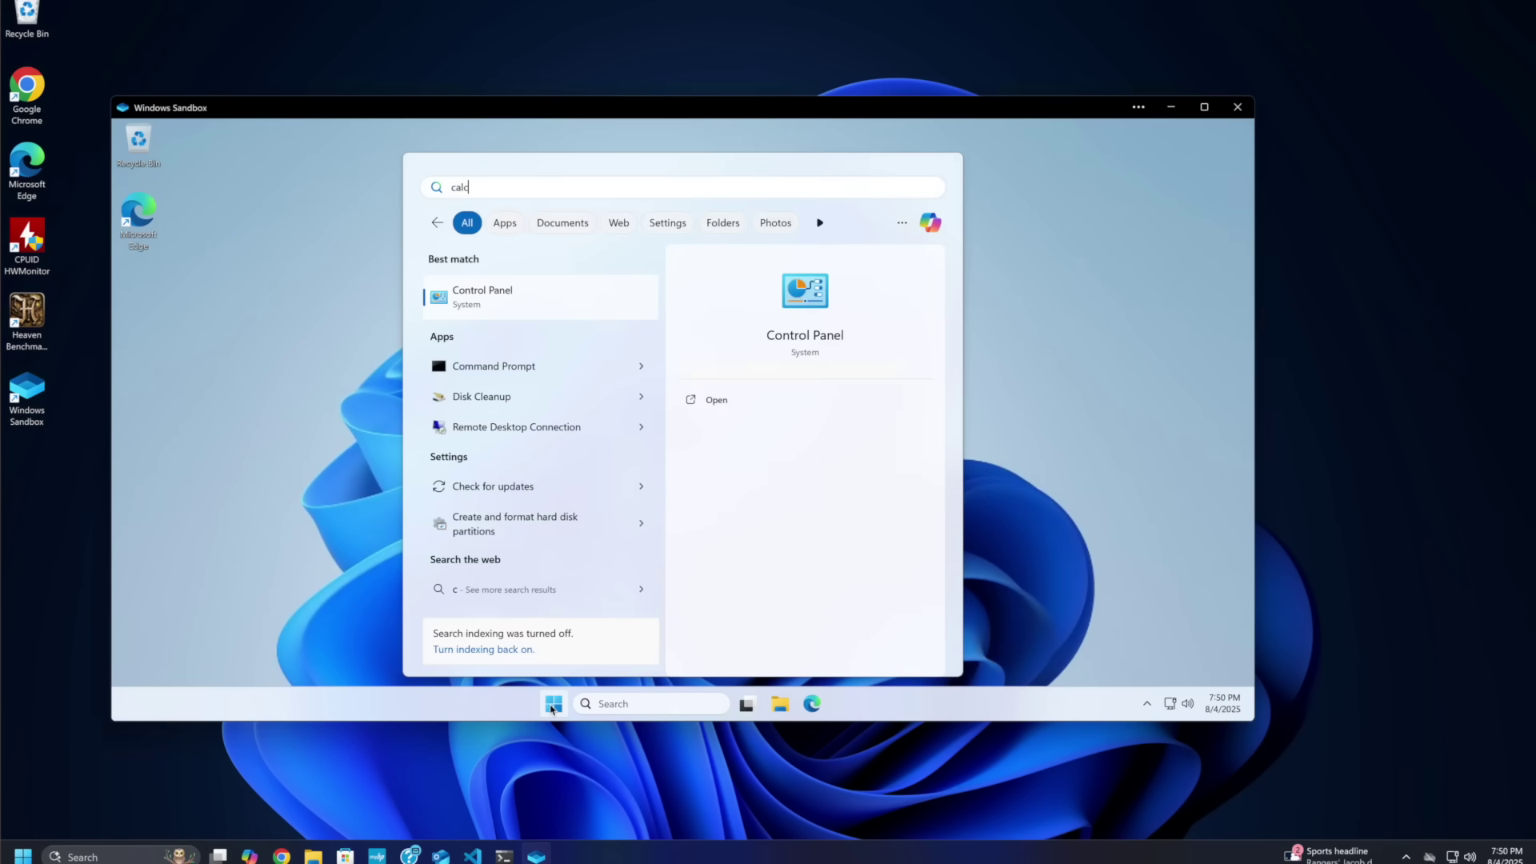
{"action": "left_click", "coordinate": [552, 705]}
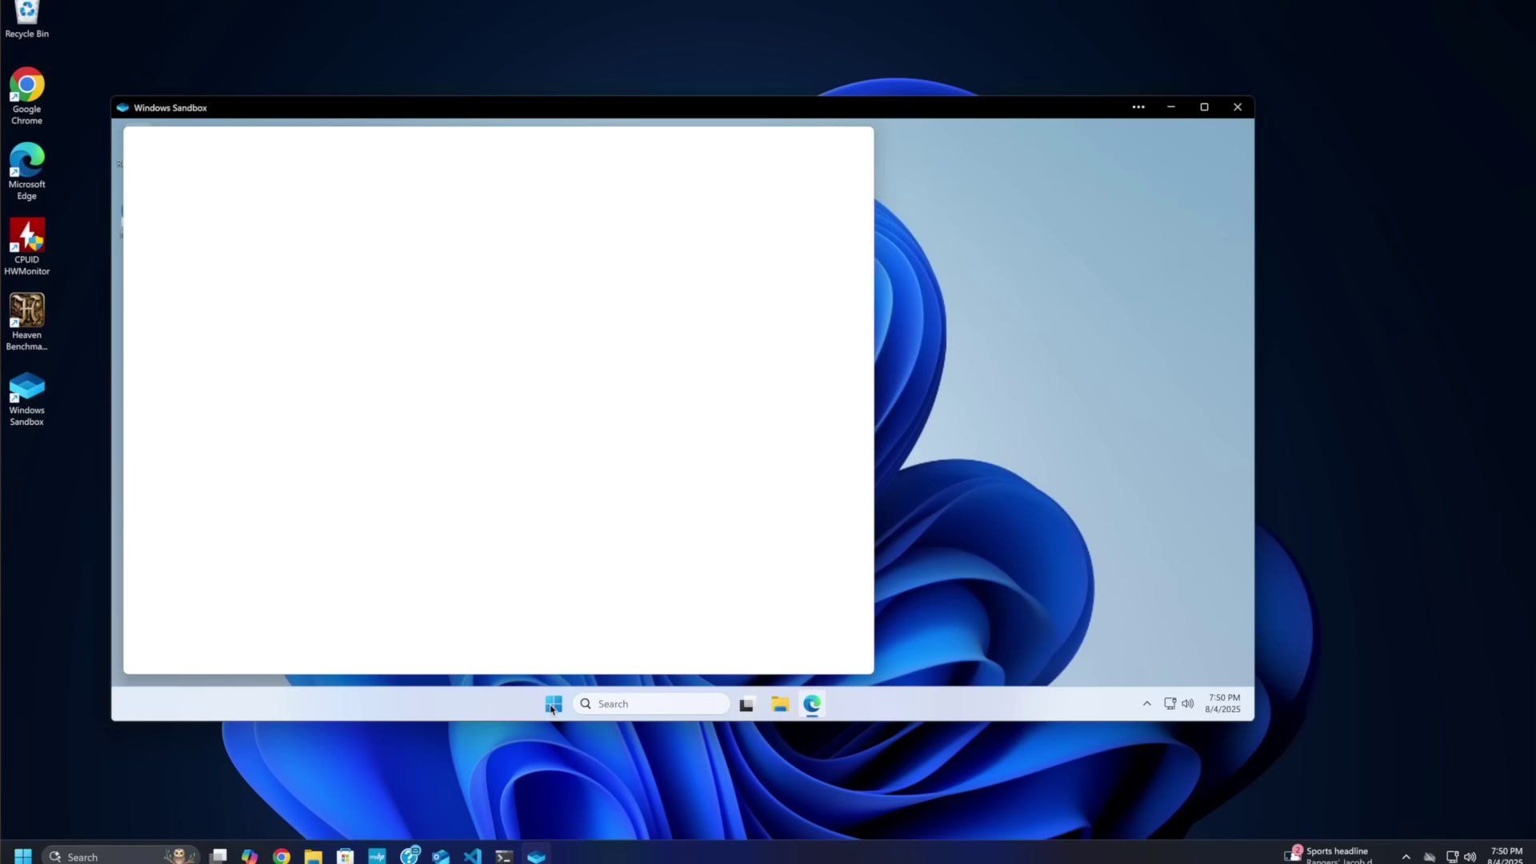
Run dir in an administrator Command Prompt, maximize the sandbox, and minimize Edge.
{"action": "left_click", "coordinate": [552, 706]}
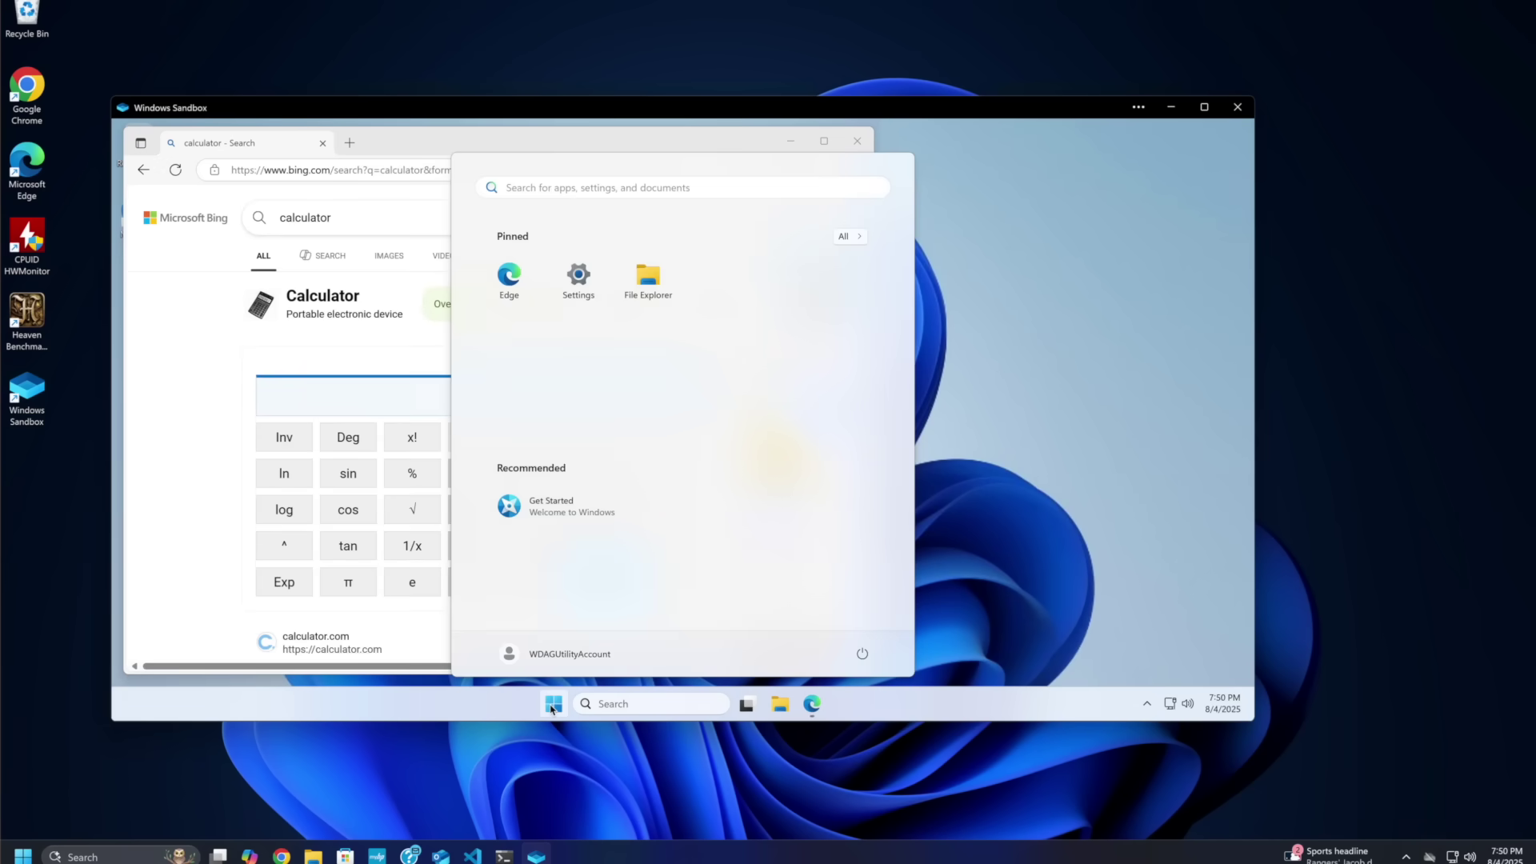
{"action": "type", "text": "cmd"}
{"action": "key", "text": "ctrl+shift+Return"}
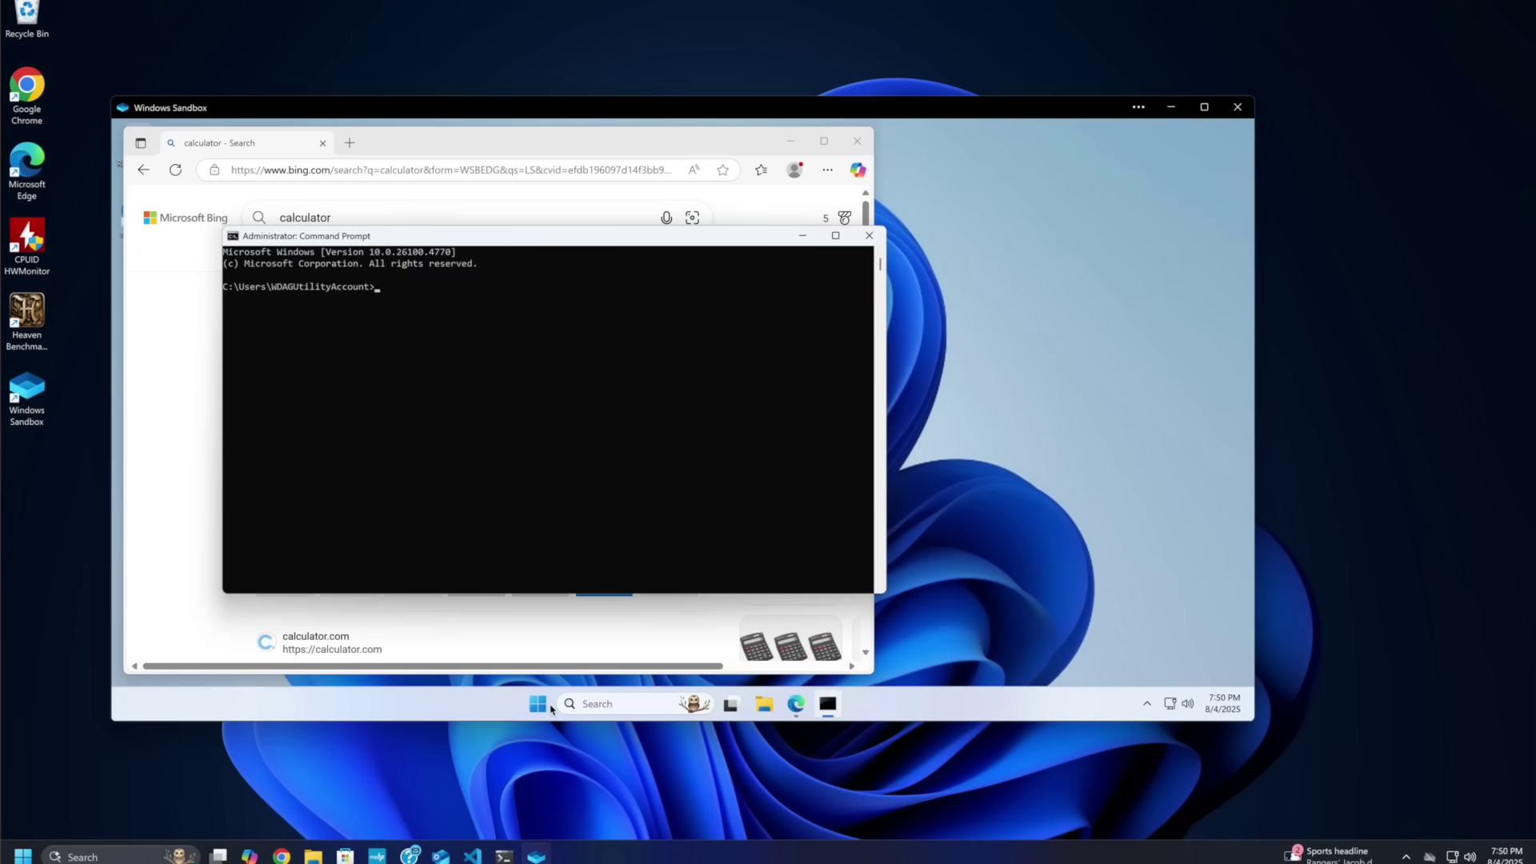
{"action": "type", "text": "dir"}
{"action": "key", "text": "Return"}
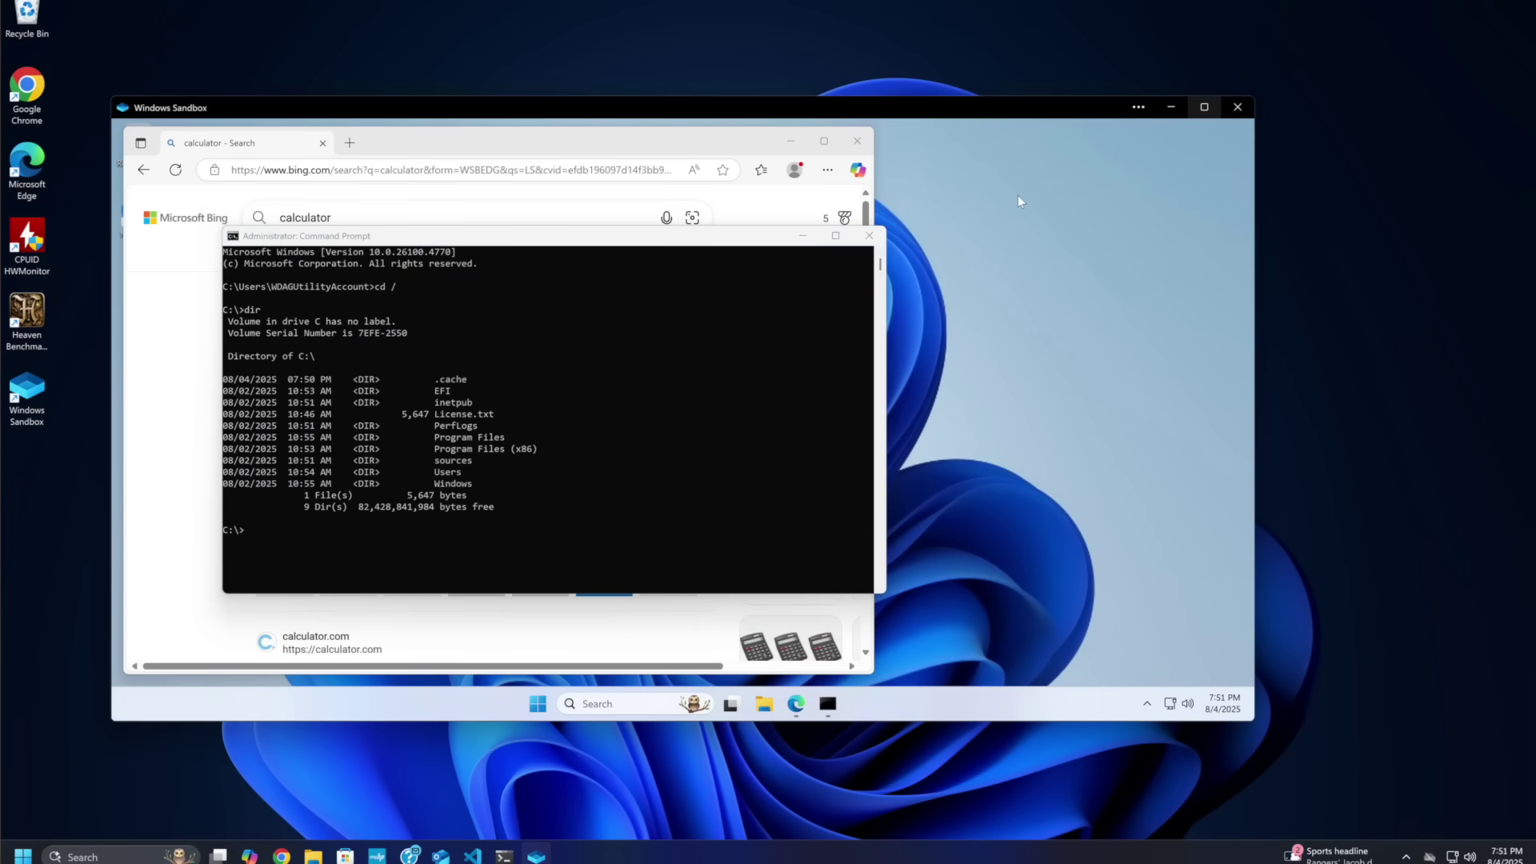
{"action": "left_click", "coordinate": [1204, 106]}
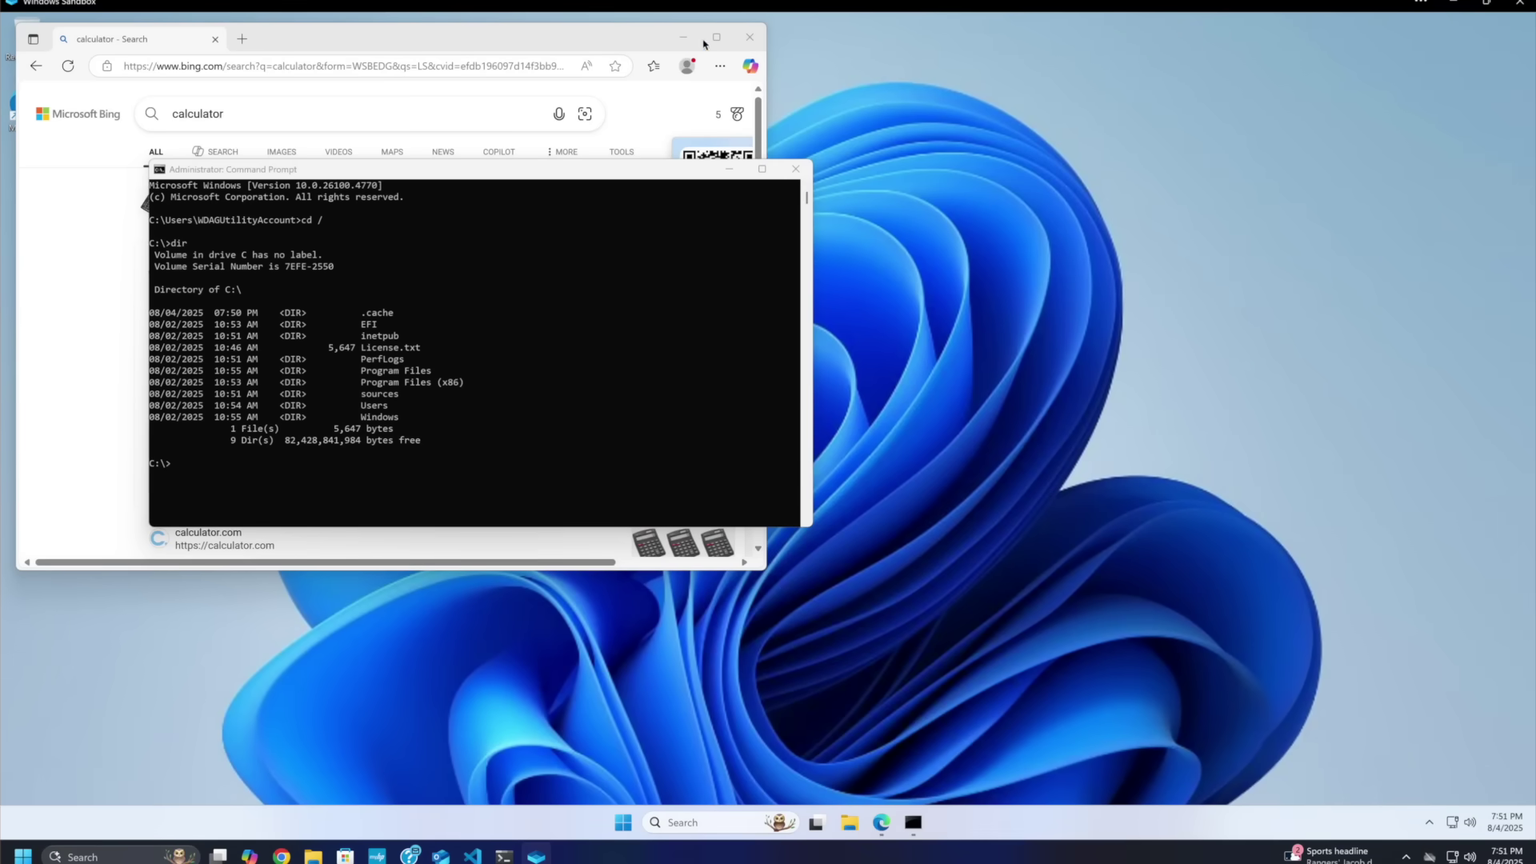
{"action": "left_click", "coordinate": [685, 38]}
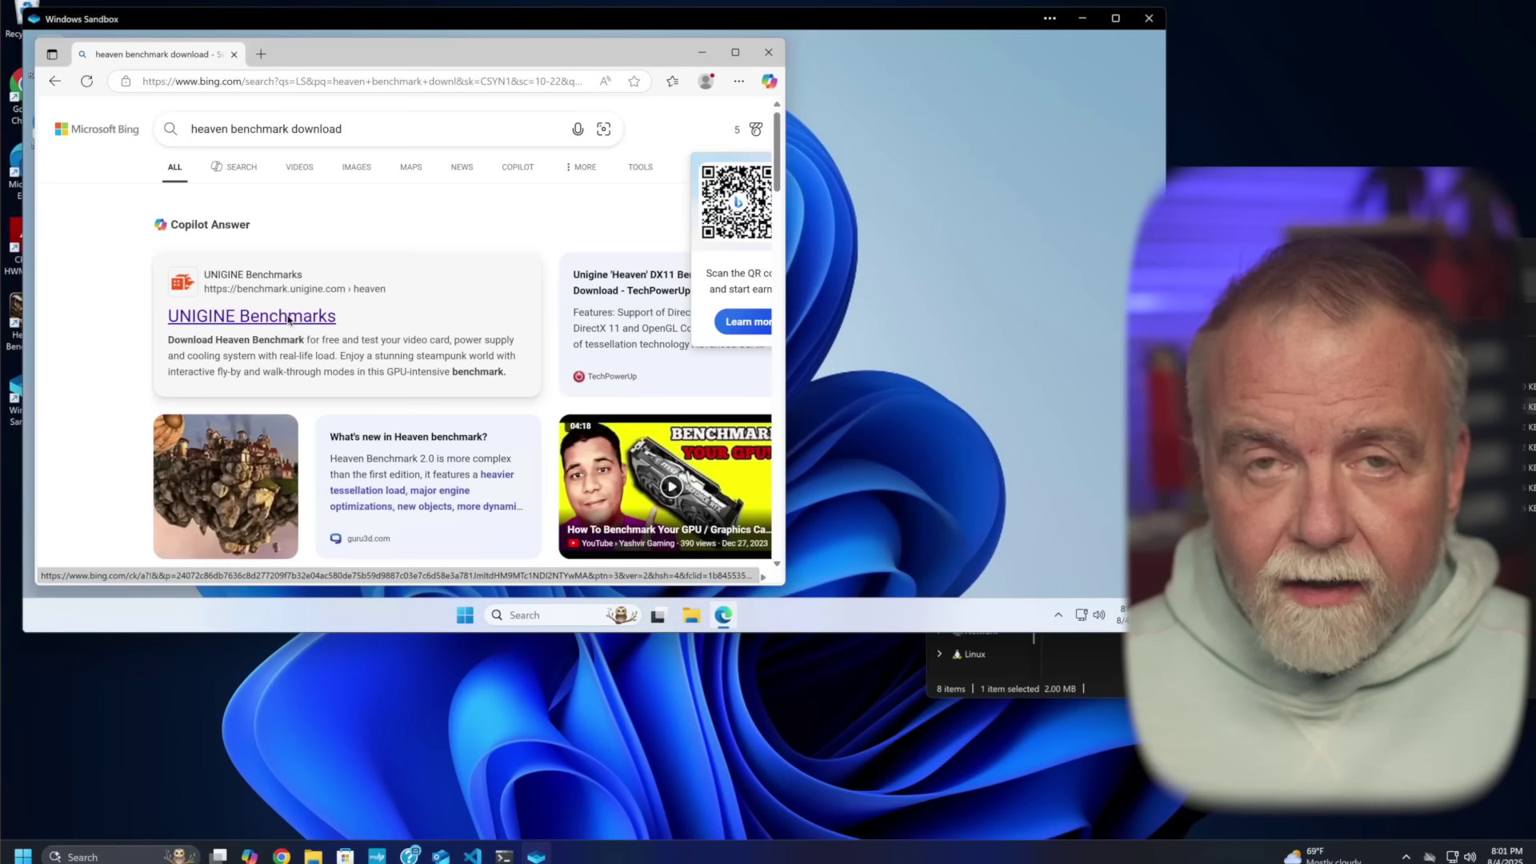
Download the Unigine Heaven 4.0 installer from the UNIGINE Benchmarks page and open it.
{"action": "left_click", "coordinate": [288, 313]}
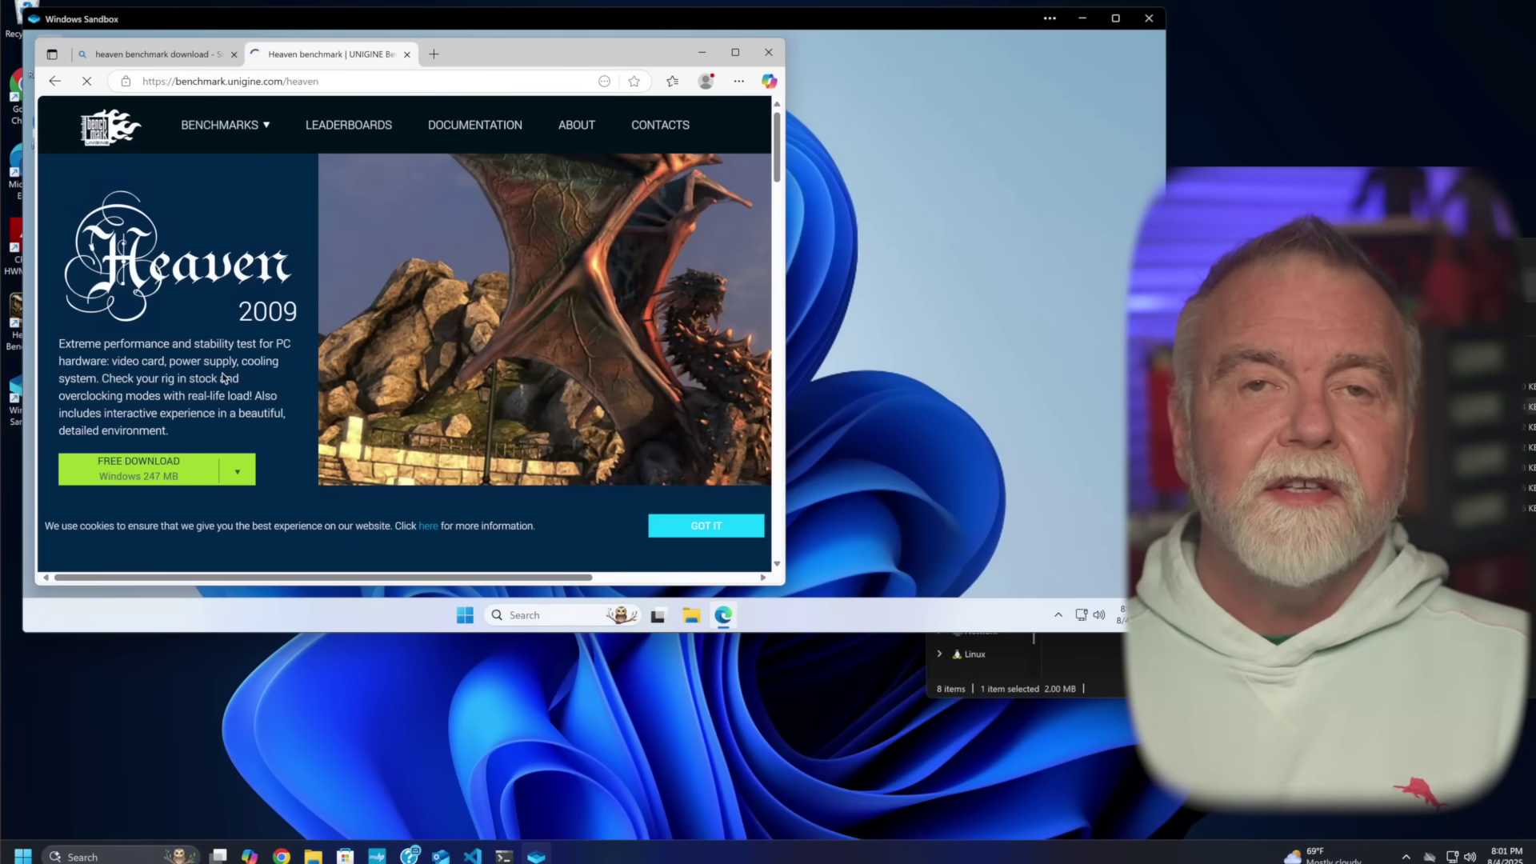
{"action": "left_click", "coordinate": [138, 467]}
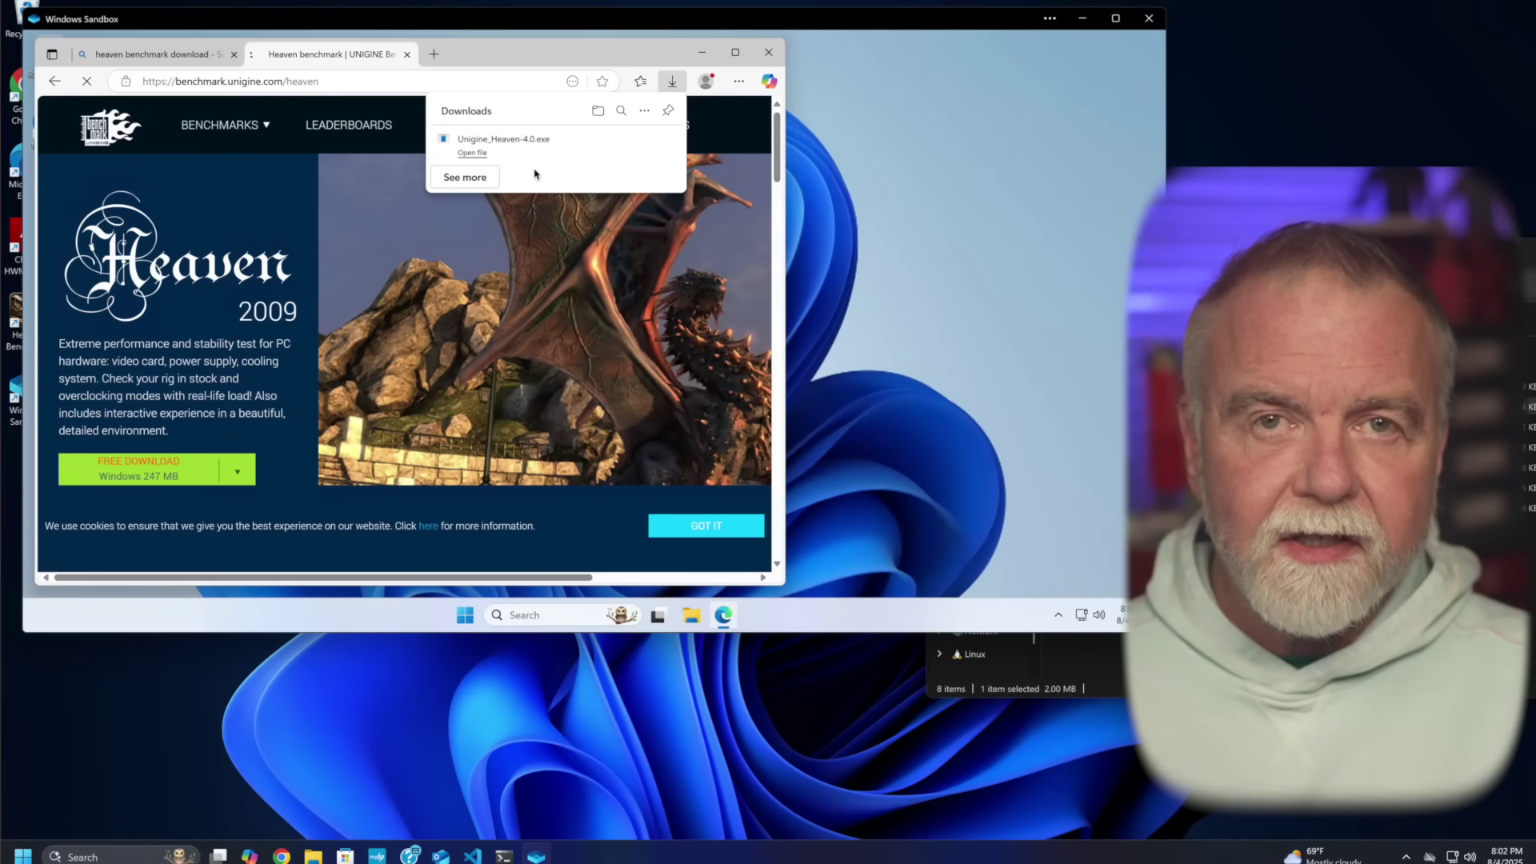
{"action": "left_click", "coordinate": [475, 154]}
Install Heaven with default settings, close Edge, and launch Heaven from its desktop icon.
{"action": "left_click", "coordinate": [448, 389]}
{"action": "left_click", "coordinate": [676, 432]}
{"action": "left_click", "coordinate": [672, 432]}
{"action": "left_click", "coordinate": [663, 431]}
{"action": "left_click", "coordinate": [663, 432]}
{"action": "left_click", "coordinate": [663, 431]}
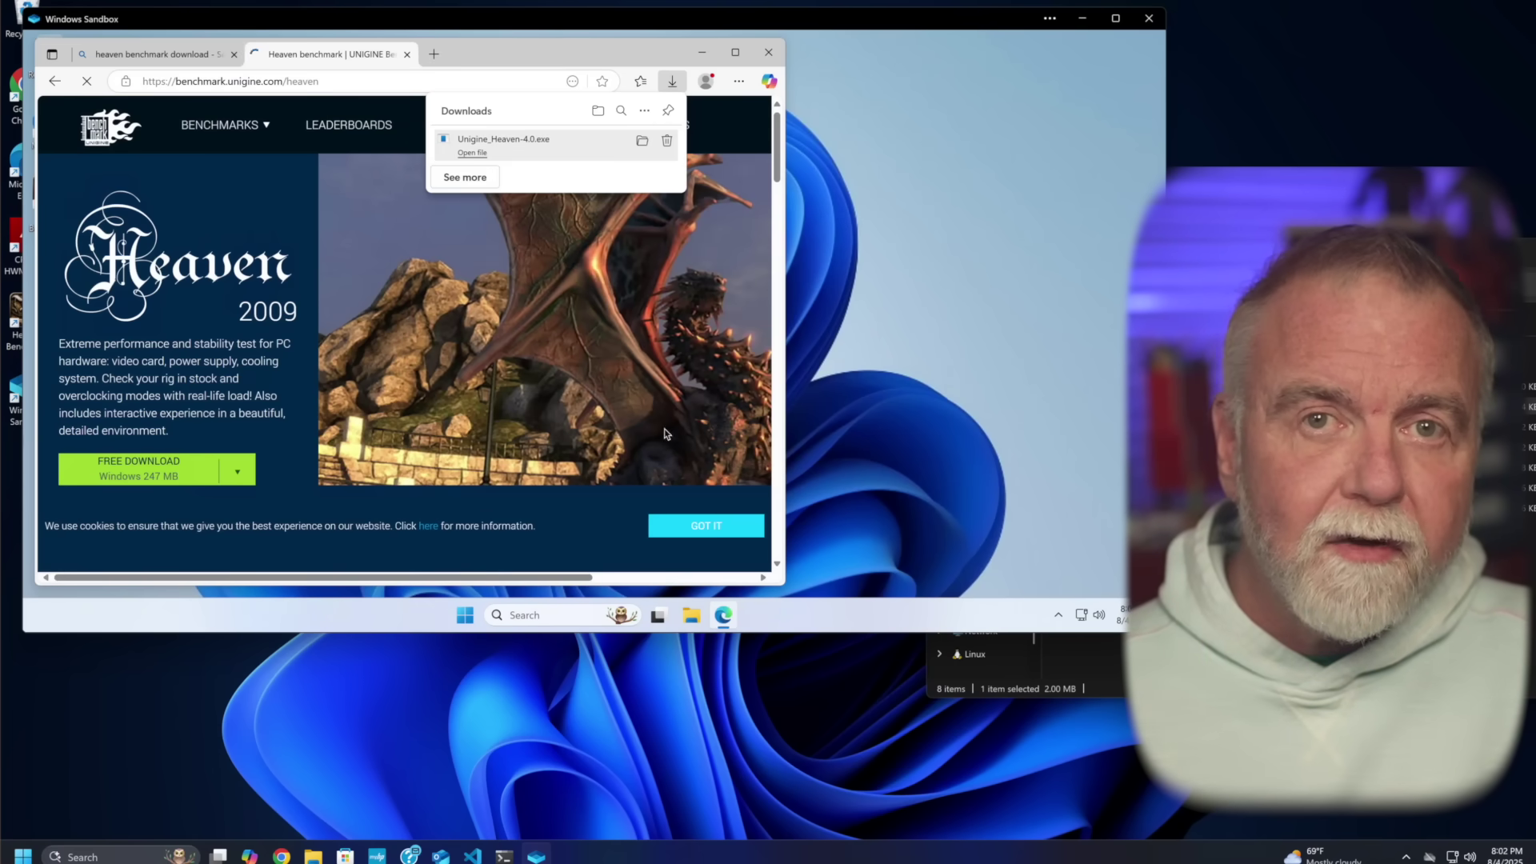
{"action": "left_click", "coordinate": [768, 52]}
{"action": "double_click", "coordinate": [70, 206]}
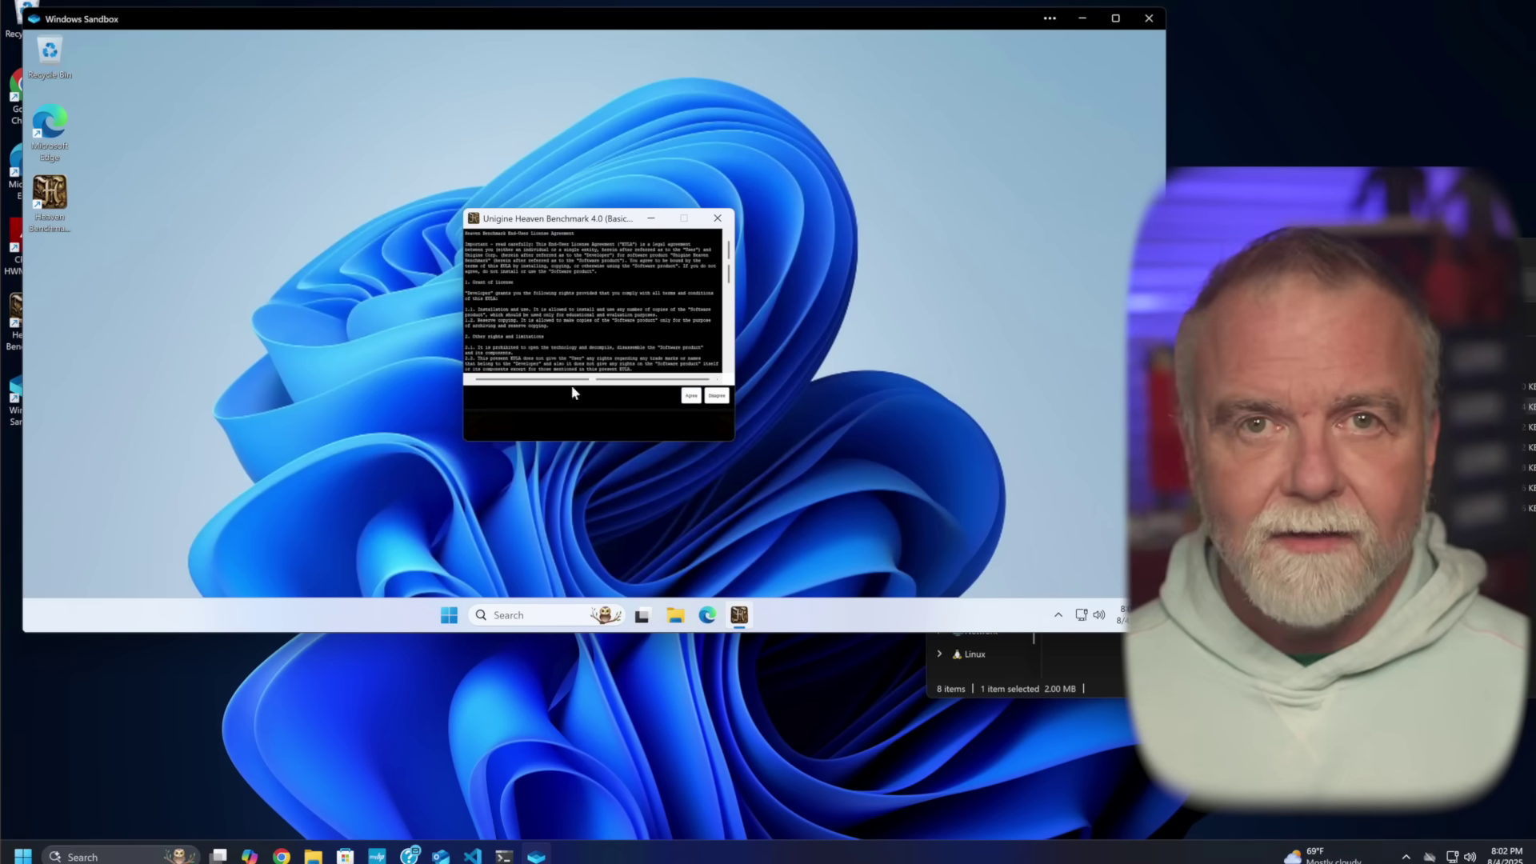
Agree to the Unigine Heaven license dialog to reach the benchmark launcher.
{"action": "left_click", "coordinate": [693, 400]}
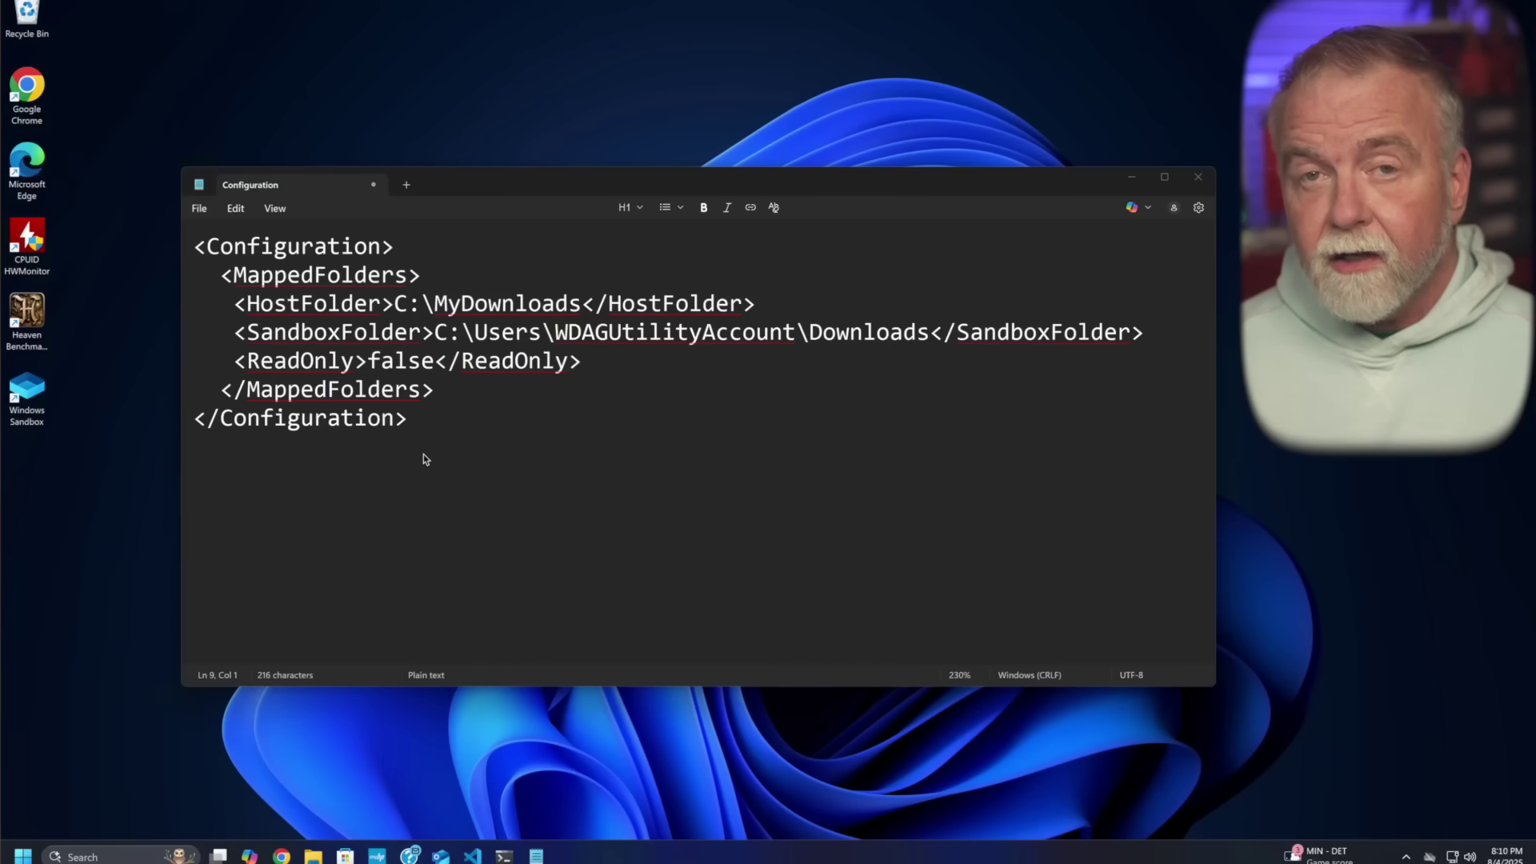
Select the MappedFolders XML in Notepad, then open the desktop FileSharing.wsb file to start a sandbox.
{"action": "left_click", "coordinate": [416, 420]}
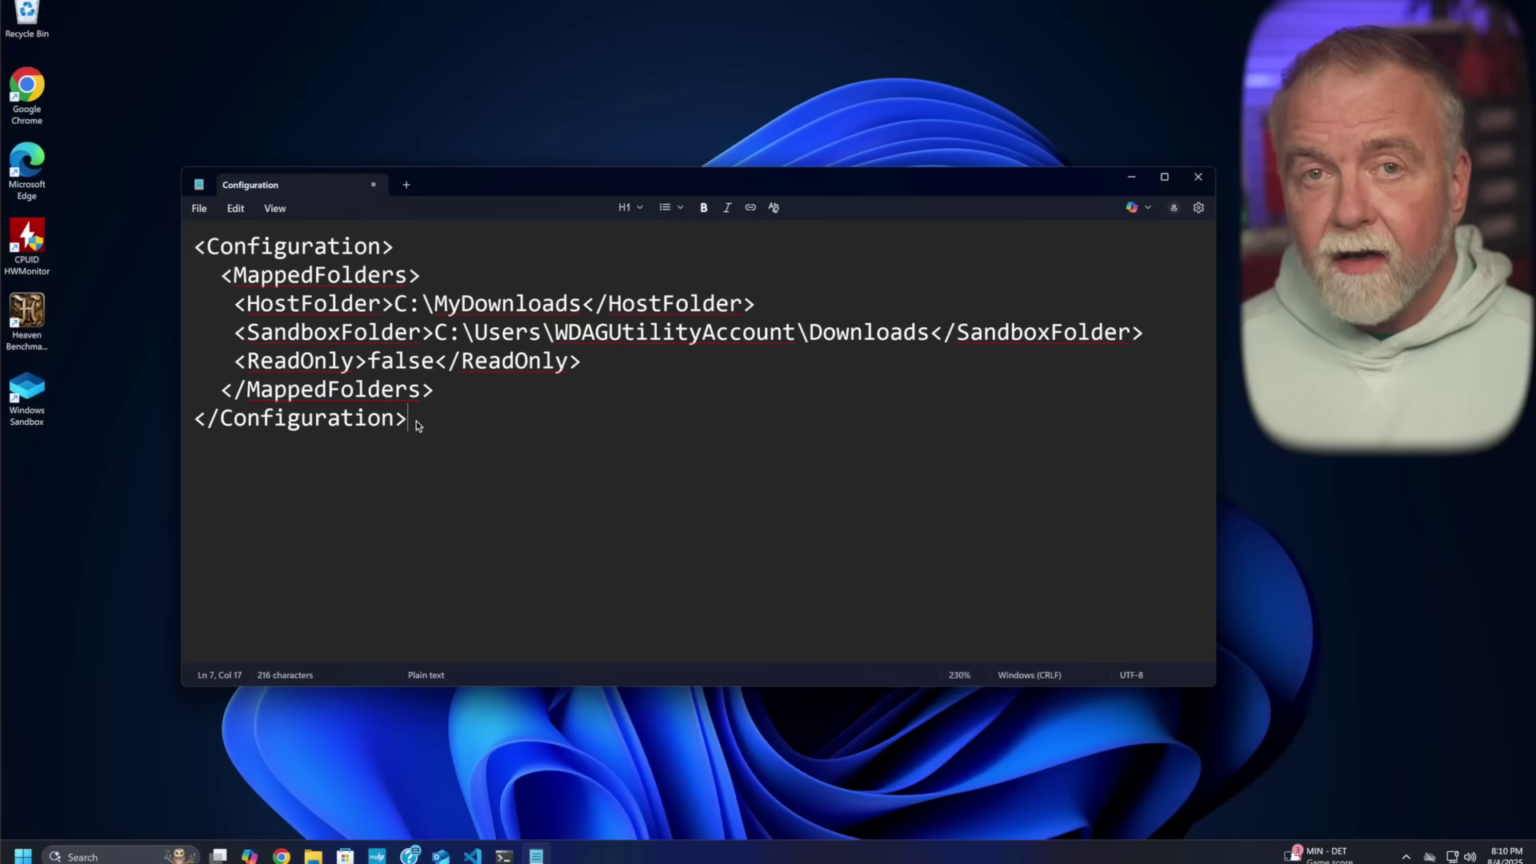
{"action": "left_click_drag", "start_coordinate": [389, 406], "coordinate": [162, 235]}
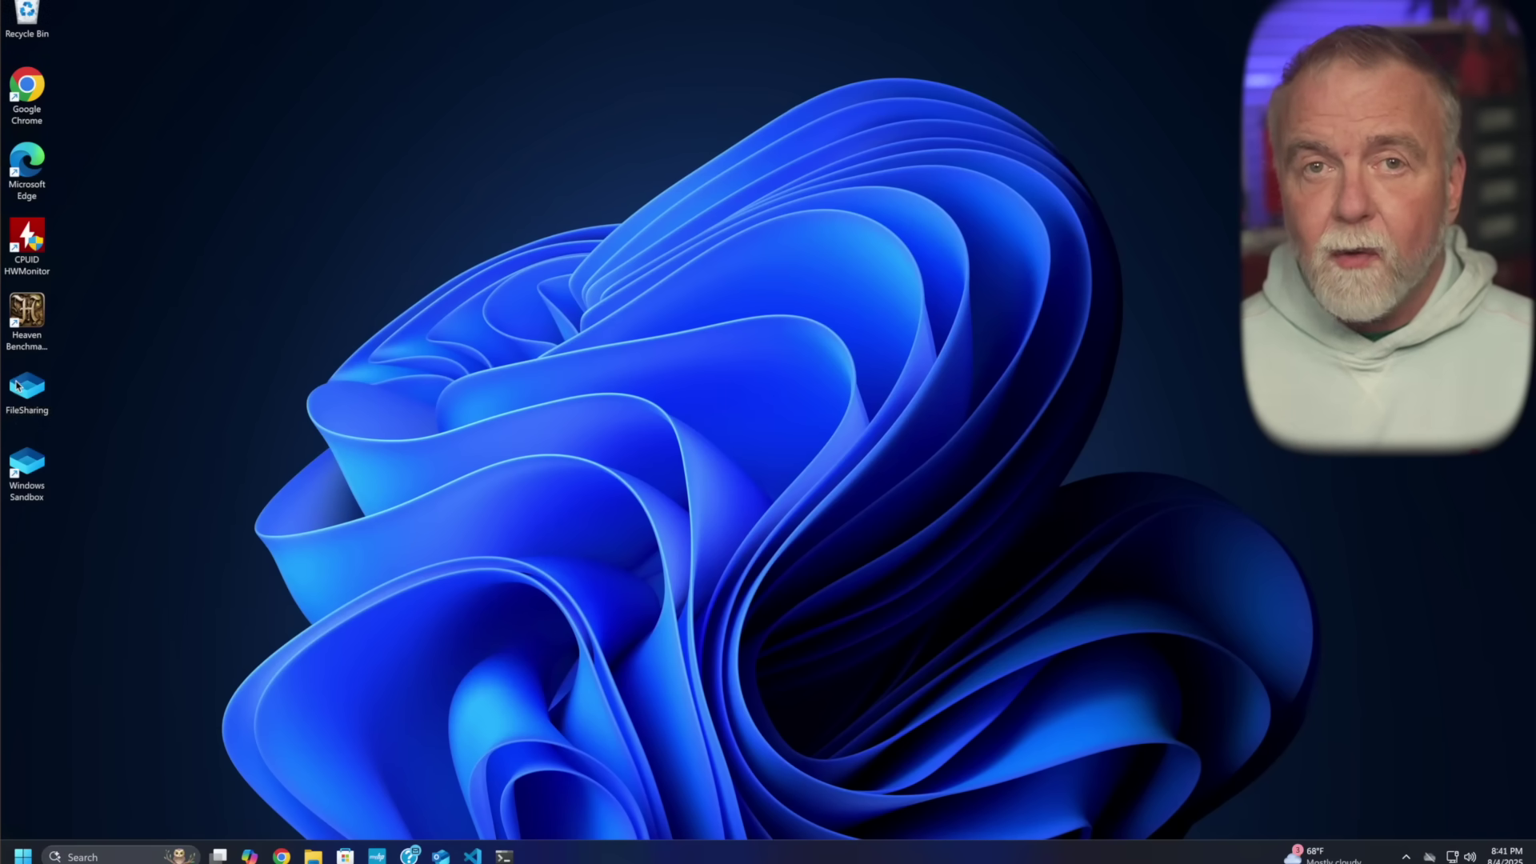
{"action": "right_click", "coordinate": [23, 386]}
{"action": "left_click", "coordinate": [56, 439]}
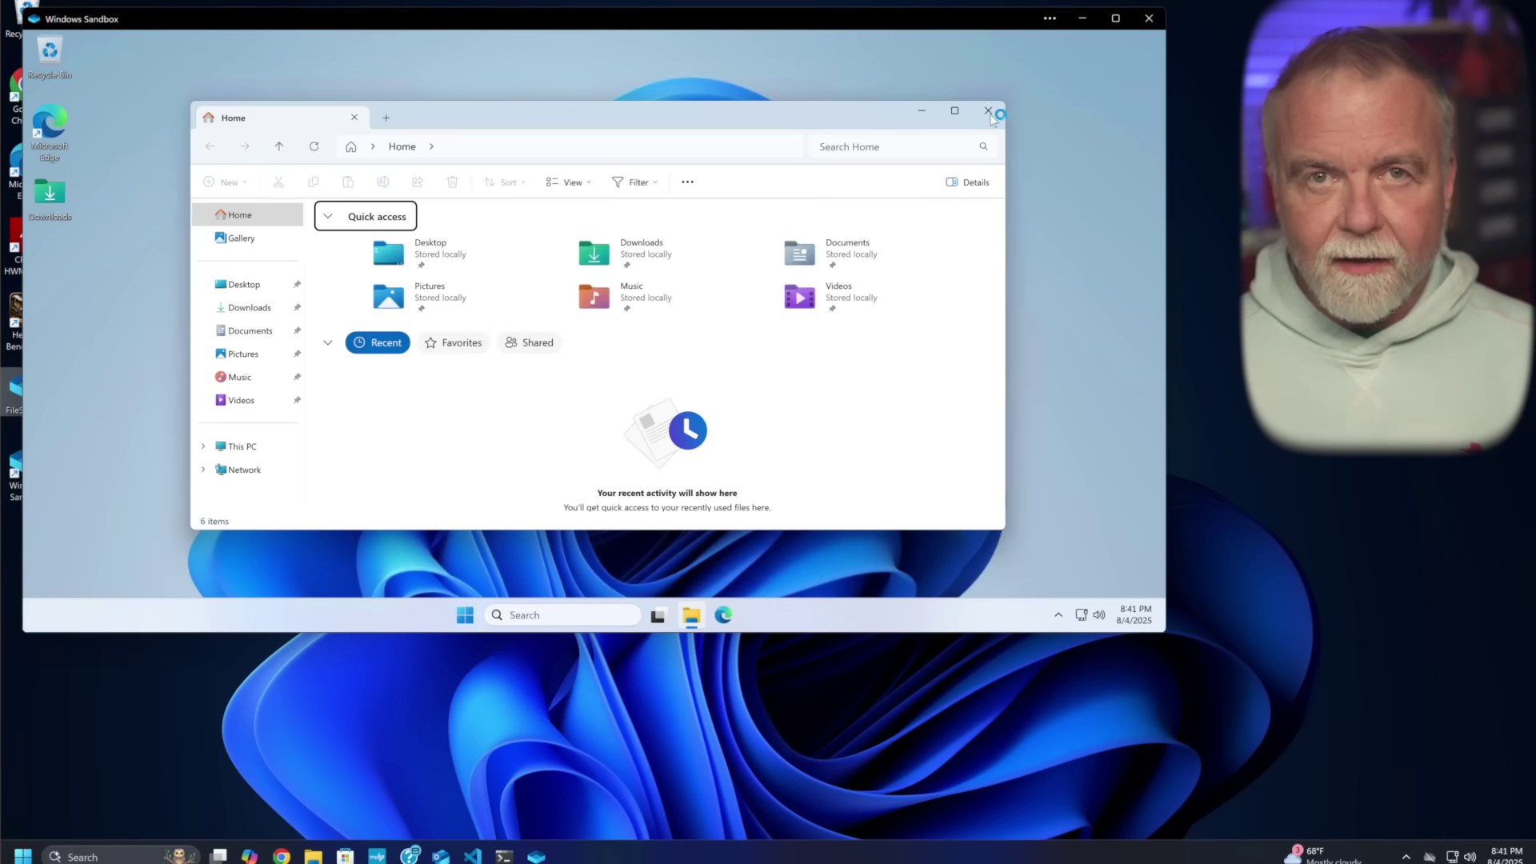
Close File Explorer, run rufus-4.9 from the mapped Downloads folder, and decline online update checks.
{"action": "left_click", "coordinate": [979, 115]}
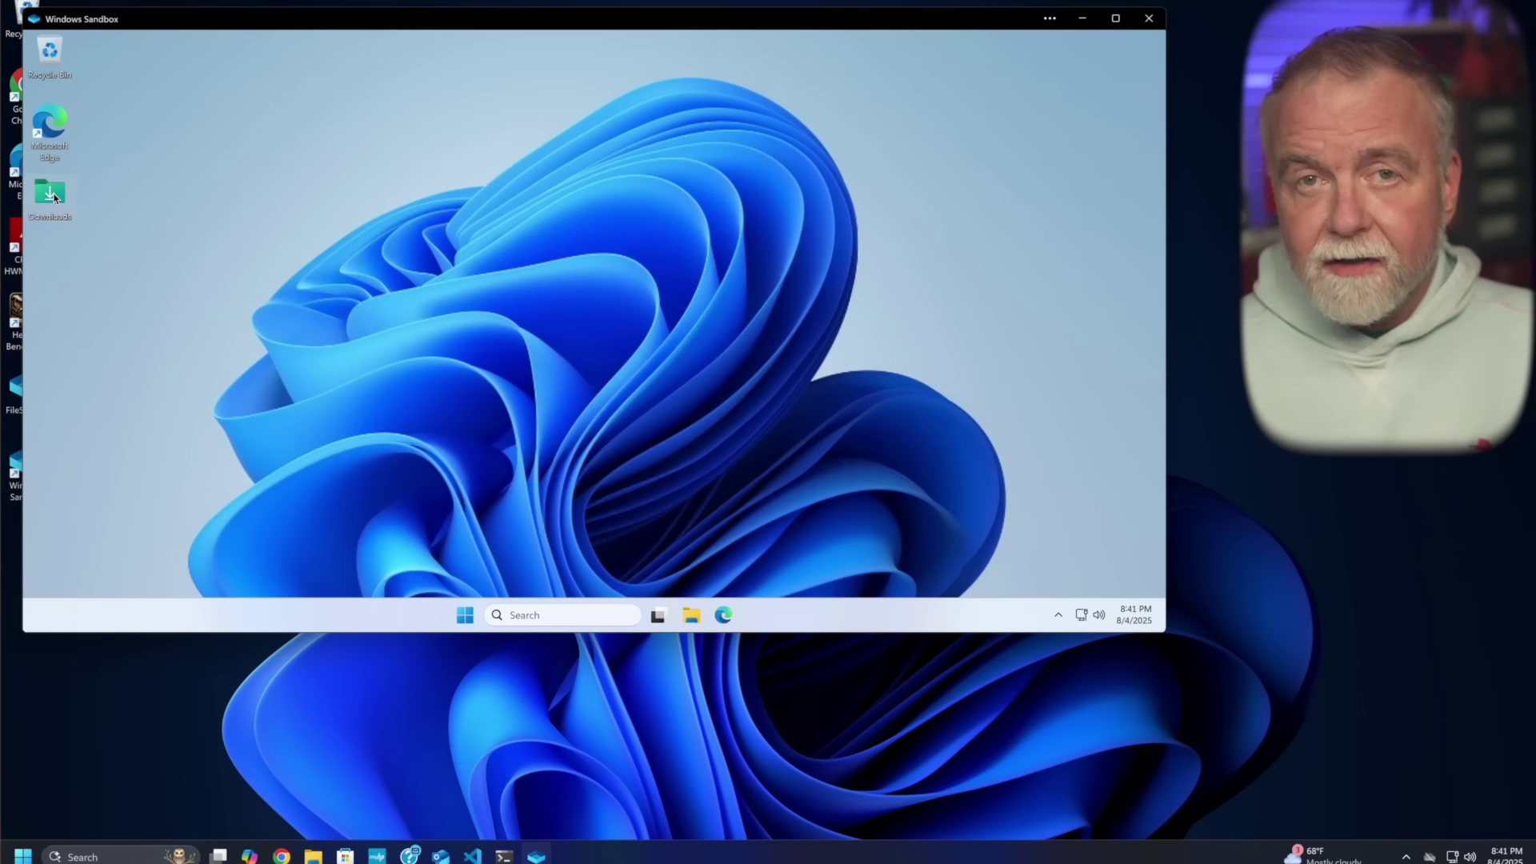
{"action": "double_click", "coordinate": [53, 195]}
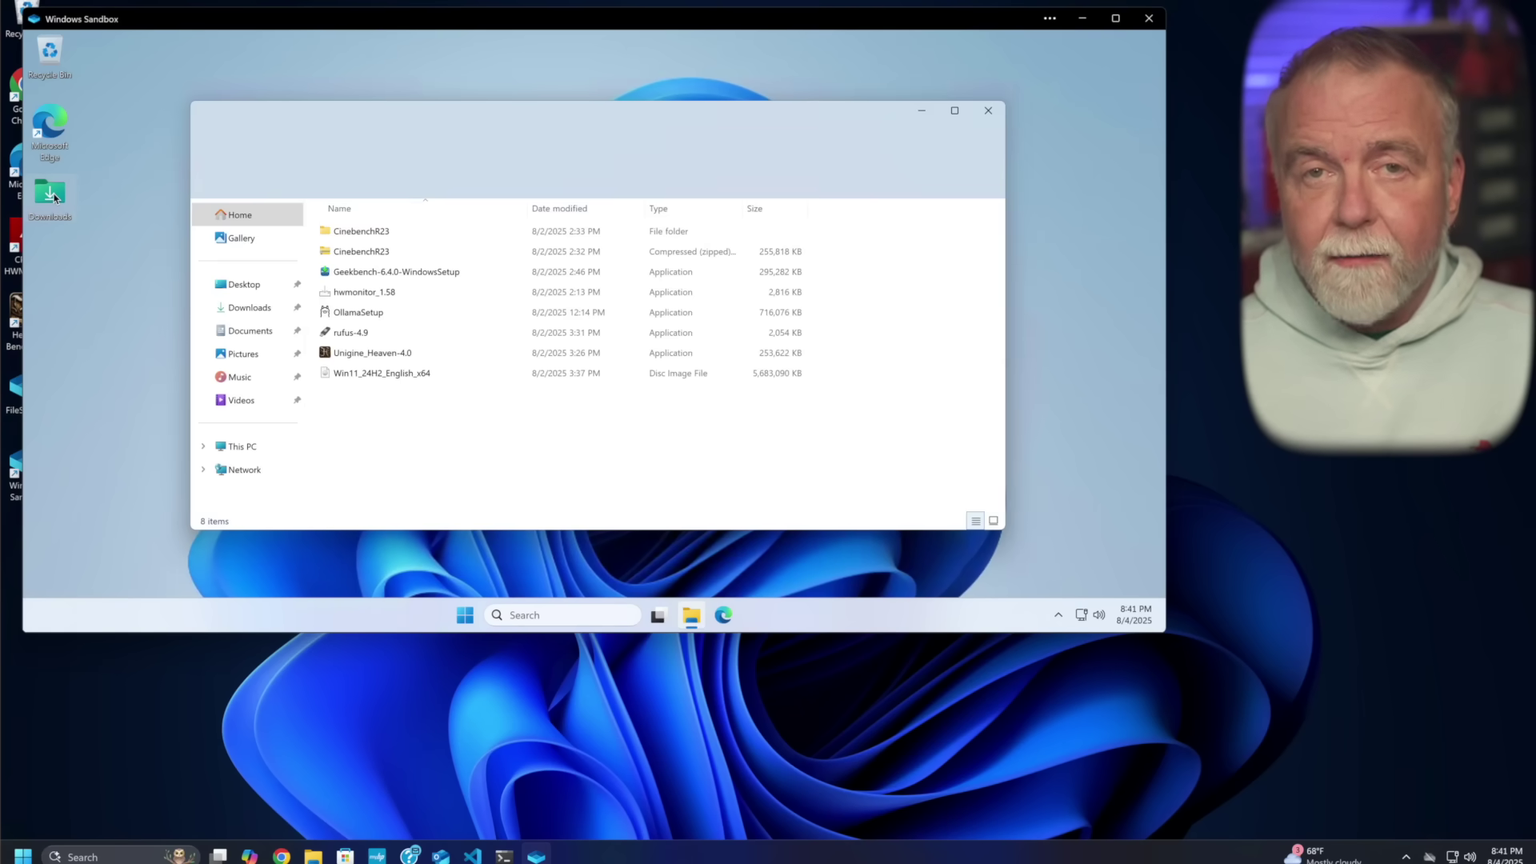
{"action": "left_click", "coordinate": [352, 335]}
{"action": "double_click", "coordinate": [352, 340]}
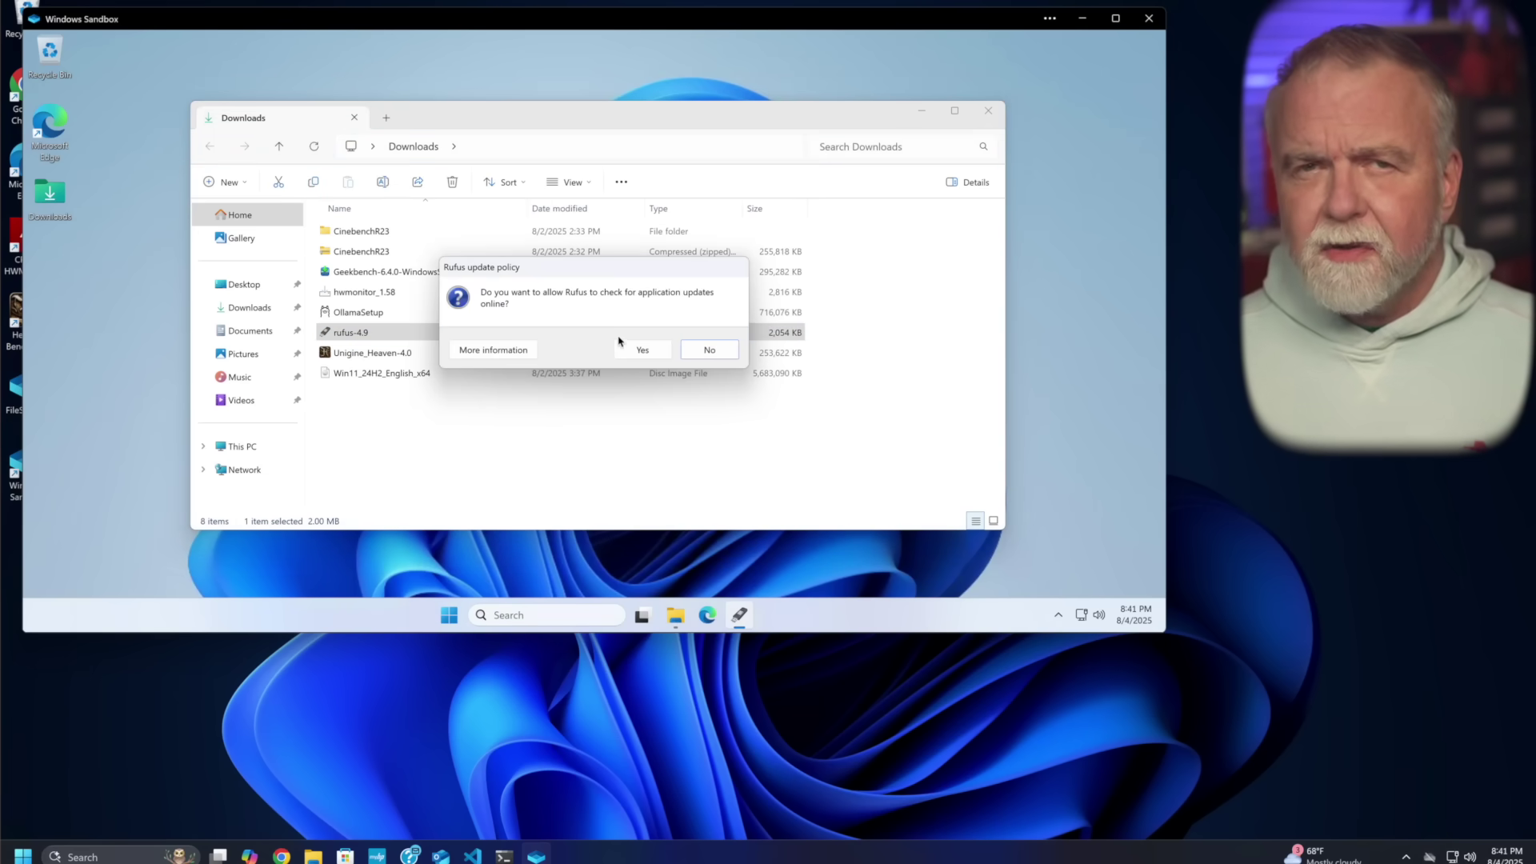
{"action": "left_click", "coordinate": [710, 352]}
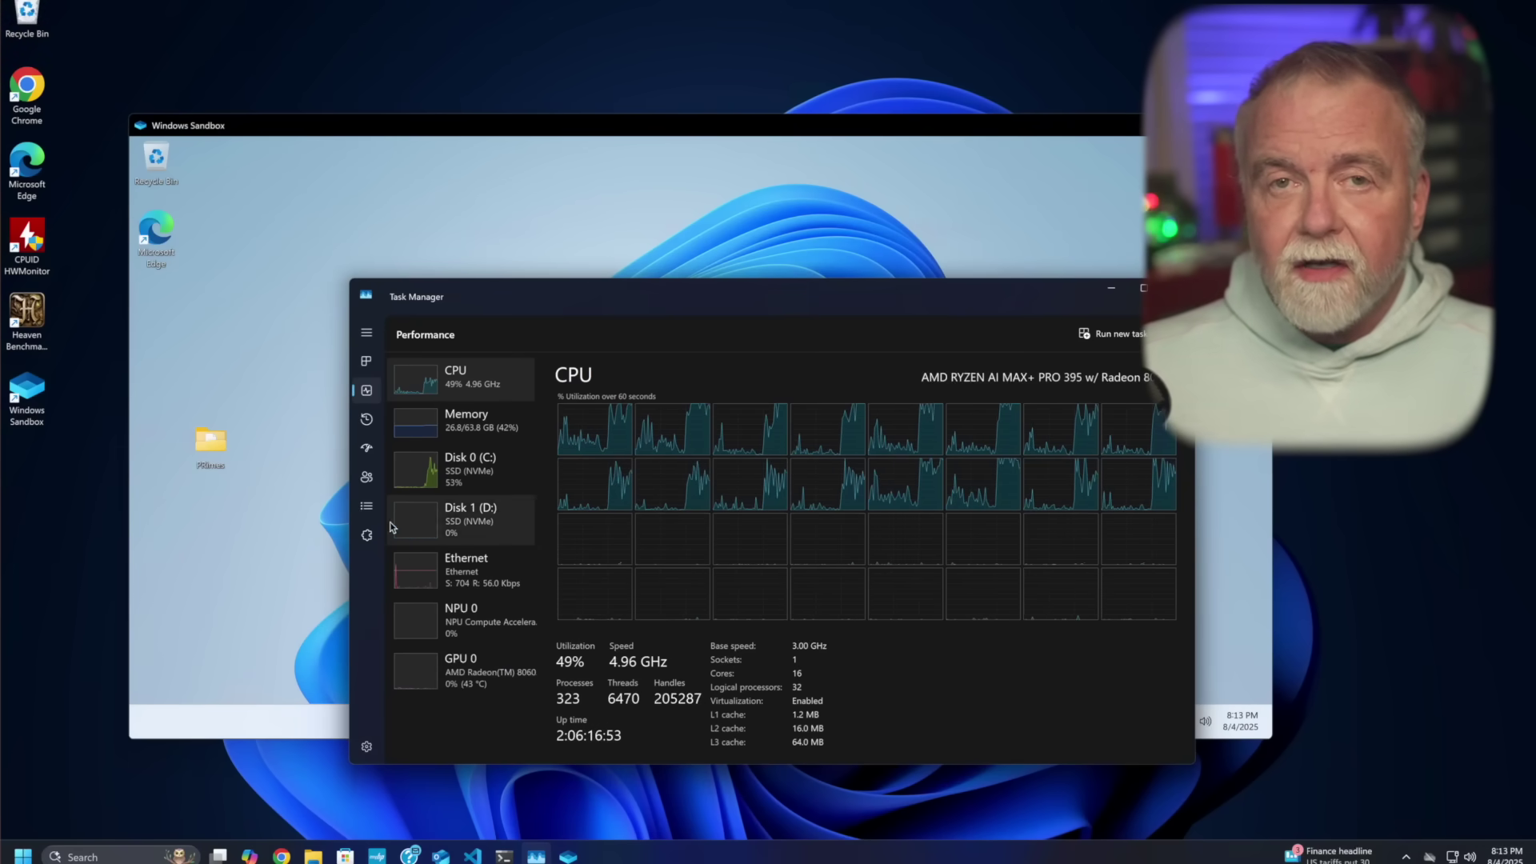
Sort Task Manager's Details list by CPU, select vmmemWindowsSandbox, and widen the Name column.
{"action": "left_click", "coordinate": [366, 509]}
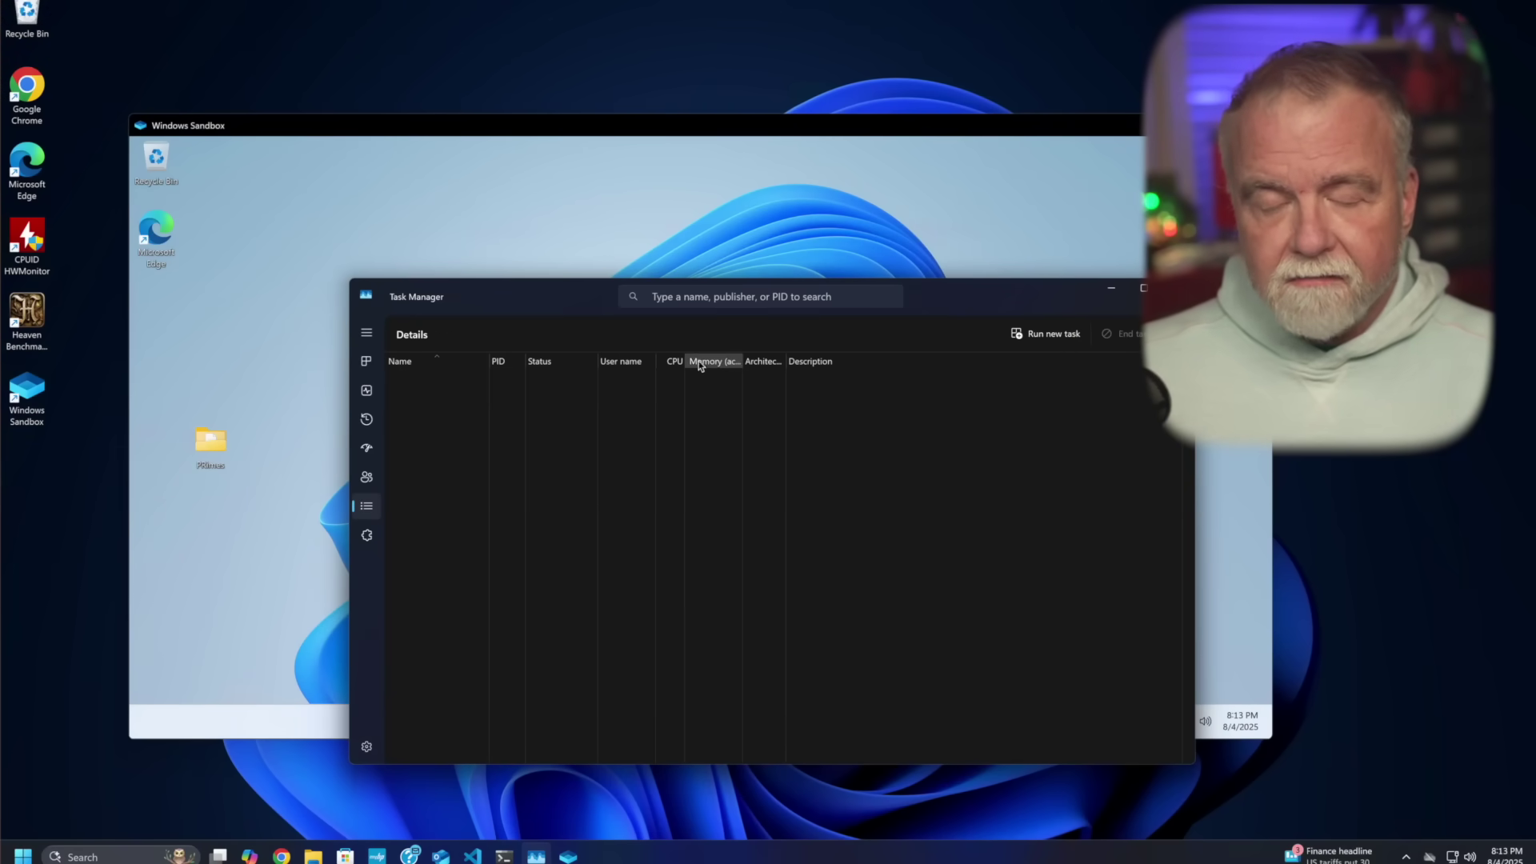
{"action": "left_click", "coordinate": [674, 361]}
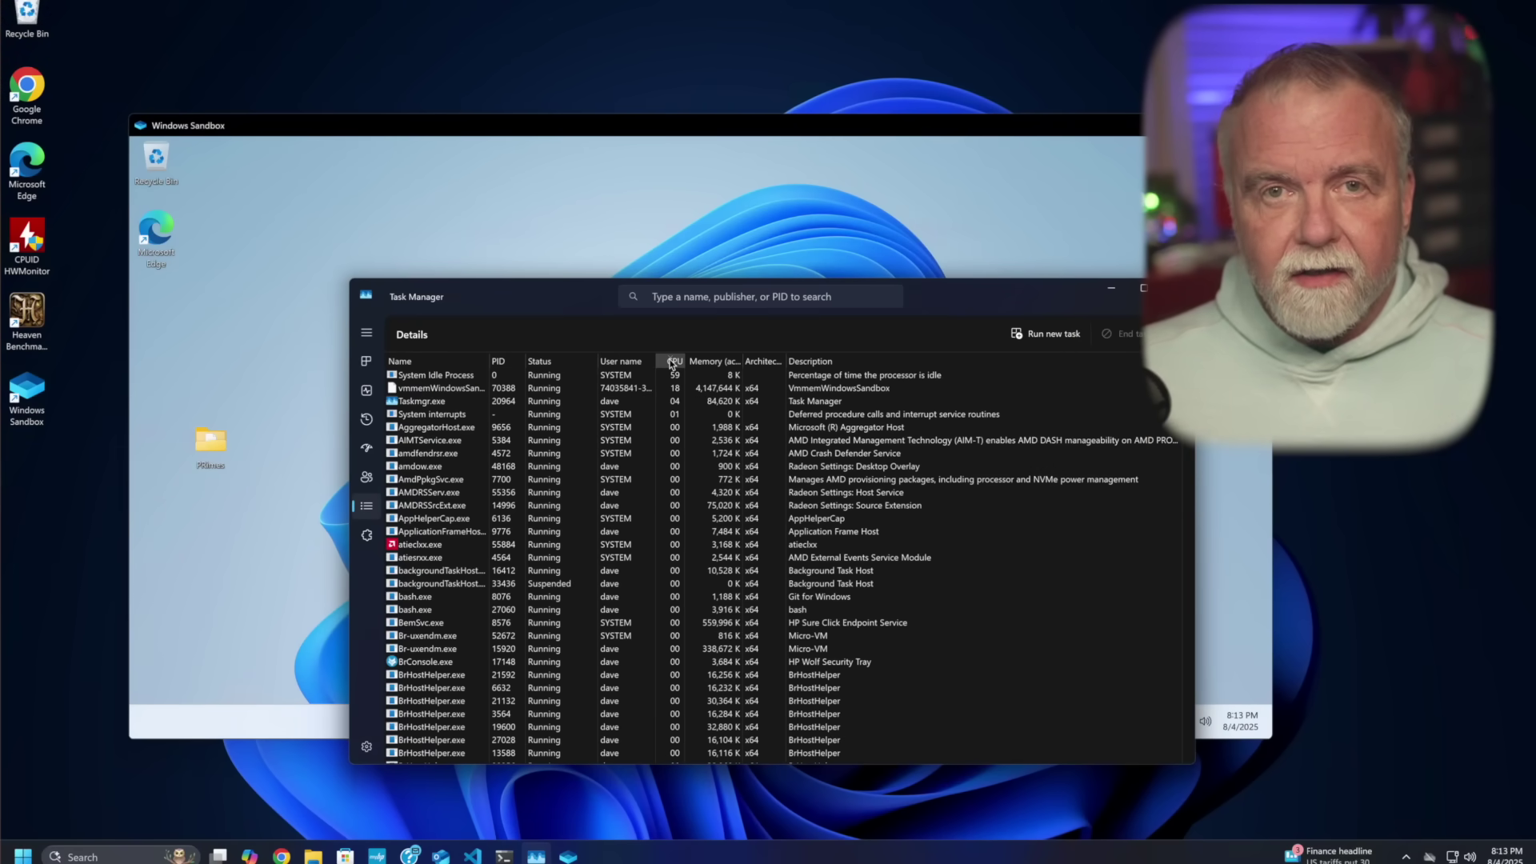
{"action": "left_click", "coordinate": [470, 388]}
{"action": "left_click_drag", "start_coordinate": [491, 361], "coordinate": [520, 360]}
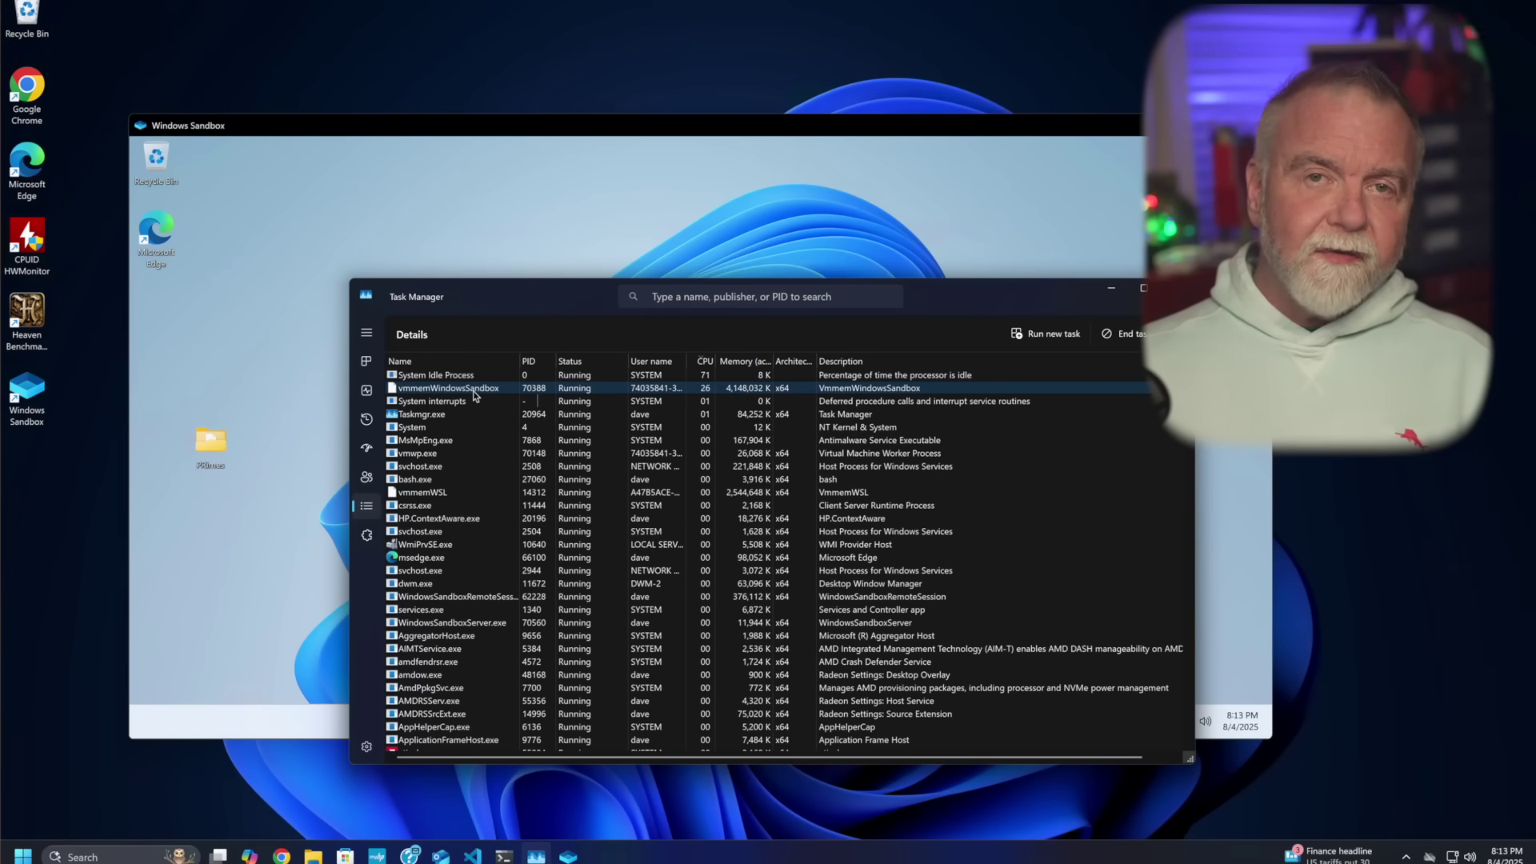